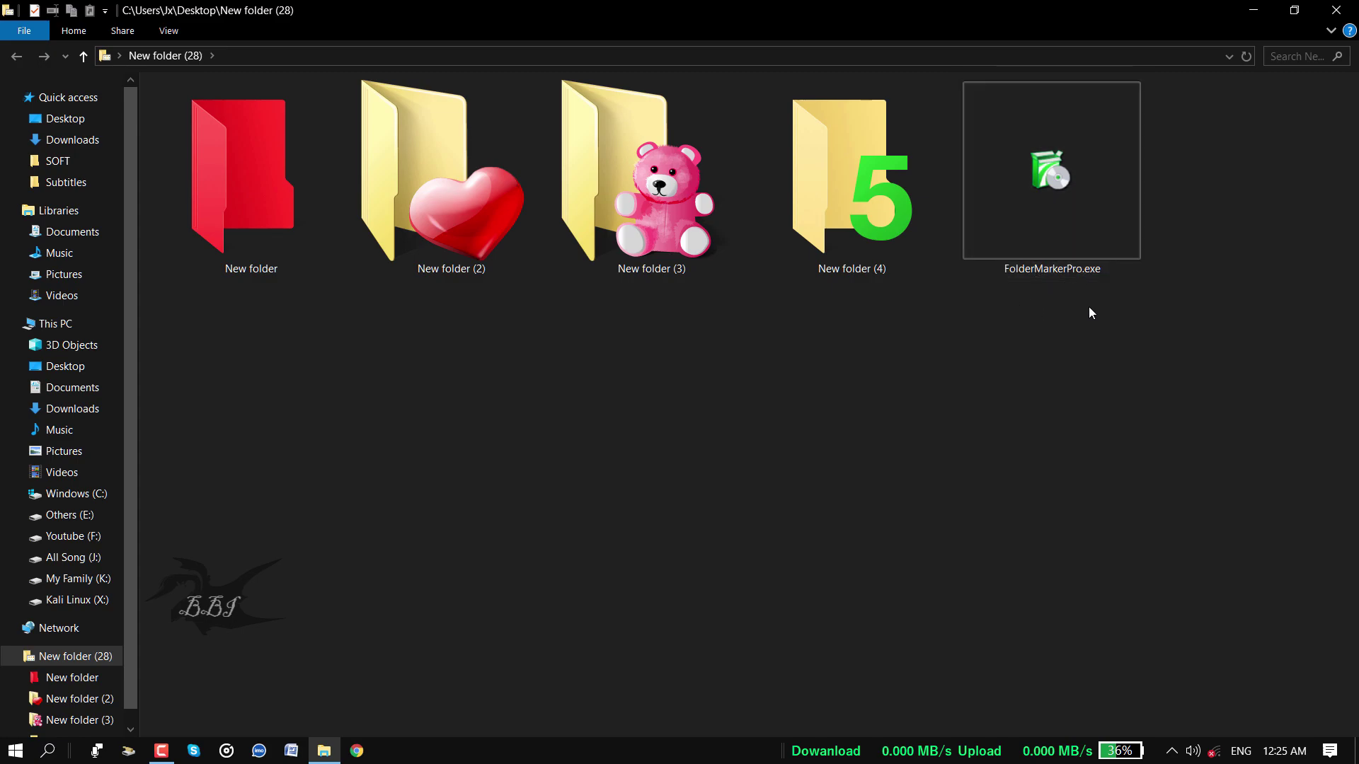
Run the FolderMarkerPro.exe installer as administrator.
{"action": "left_click_drag", "start_coordinate": [1080, 269], "coordinate": [1049, 381]}
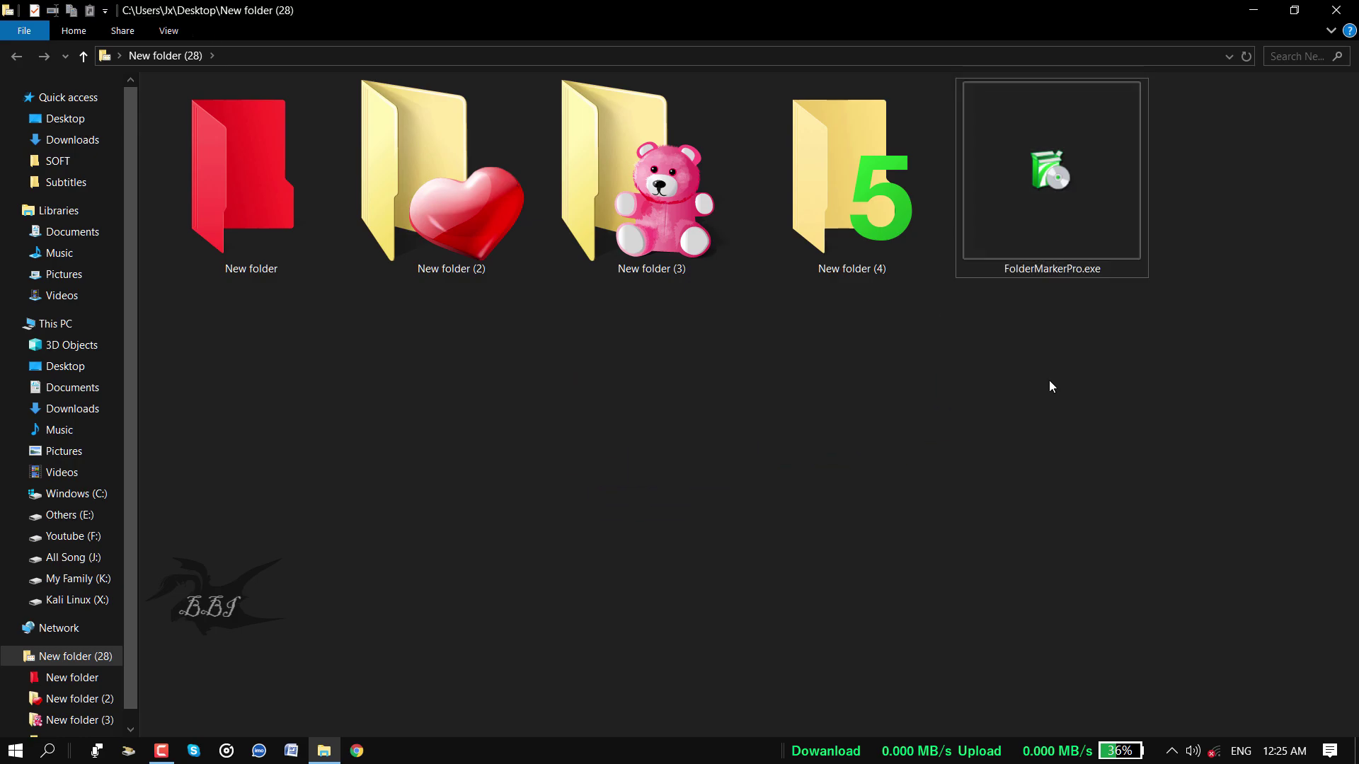
{"action": "left_click", "coordinate": [1010, 131]}
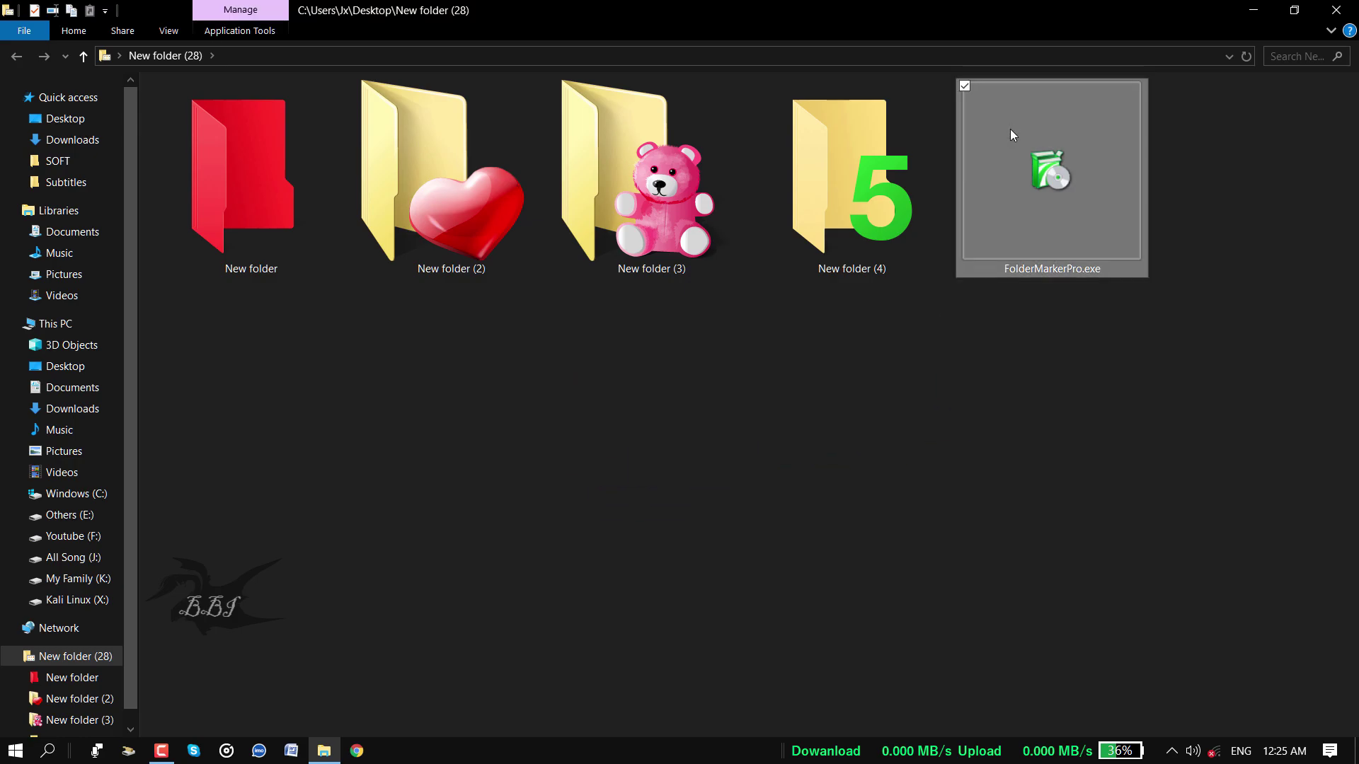
{"action": "right_click", "coordinate": [1010, 130]}
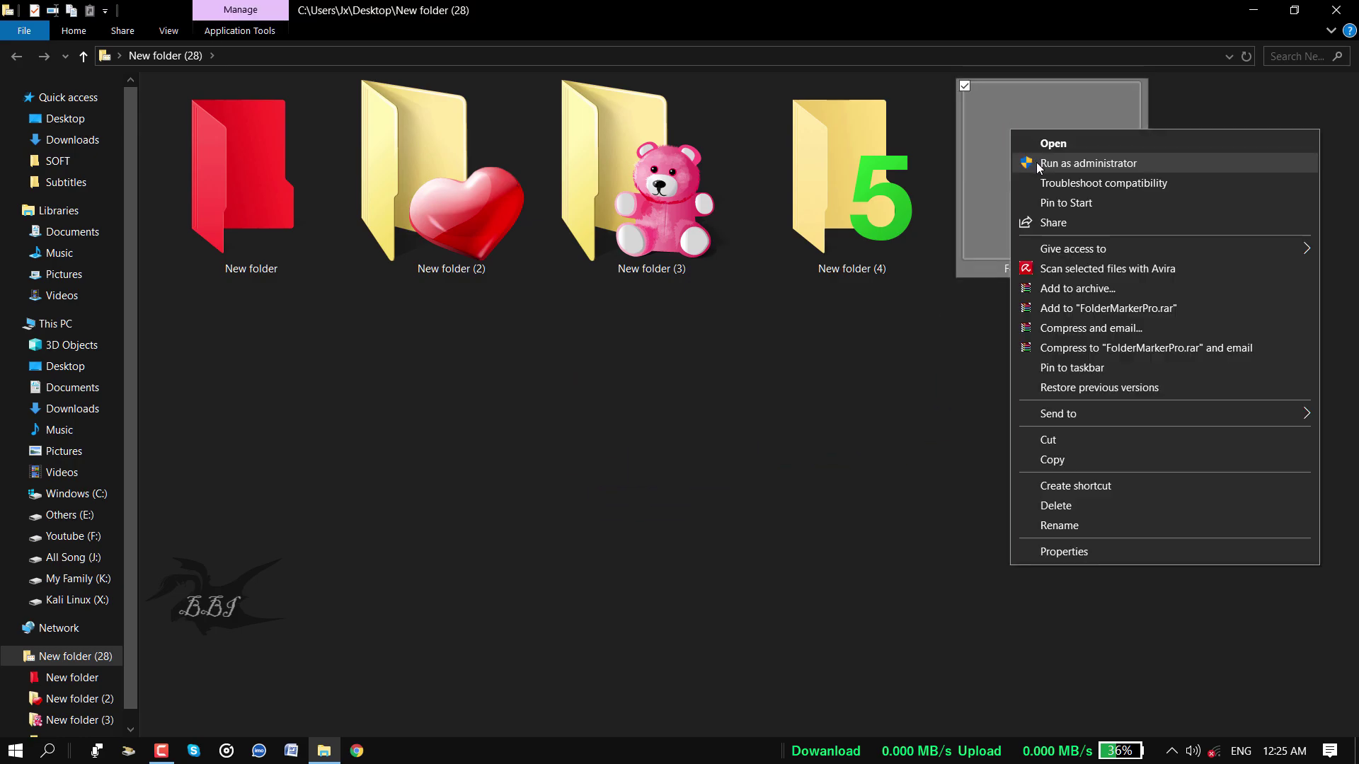
{"action": "left_click", "coordinate": [1113, 167]}
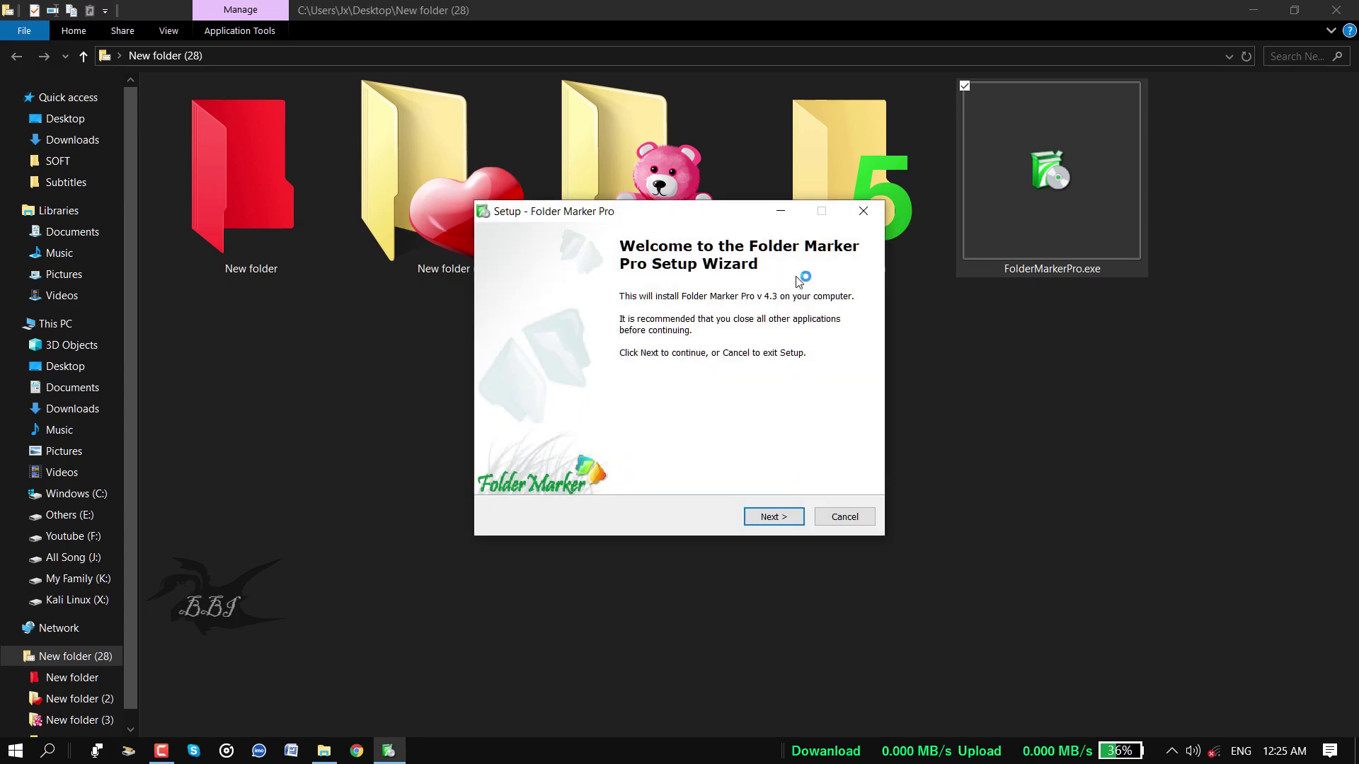
Accept the license agreement and advance the Folder Marker Pro setup to the Ready to Install page without a desktop icon.
{"action": "left_click", "coordinate": [758, 518]}
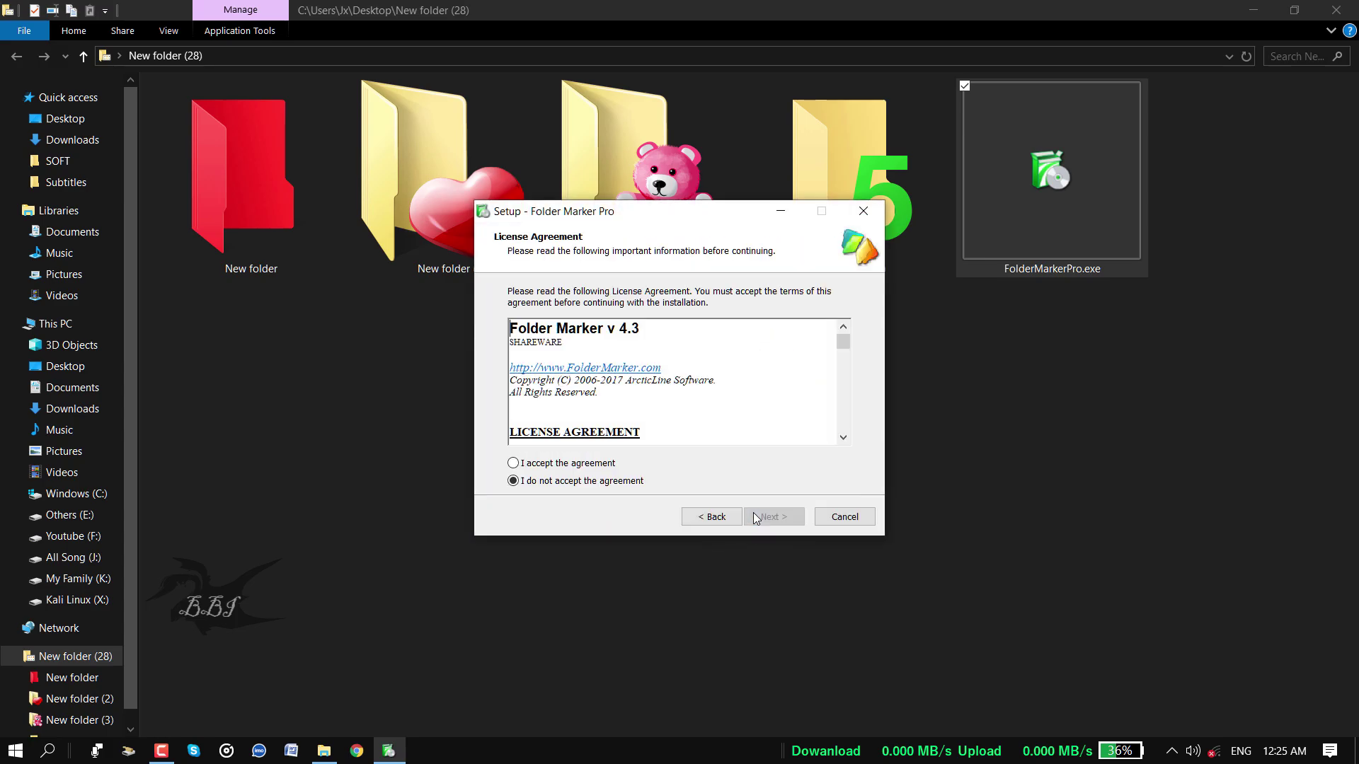
{"action": "left_click", "coordinate": [581, 463]}
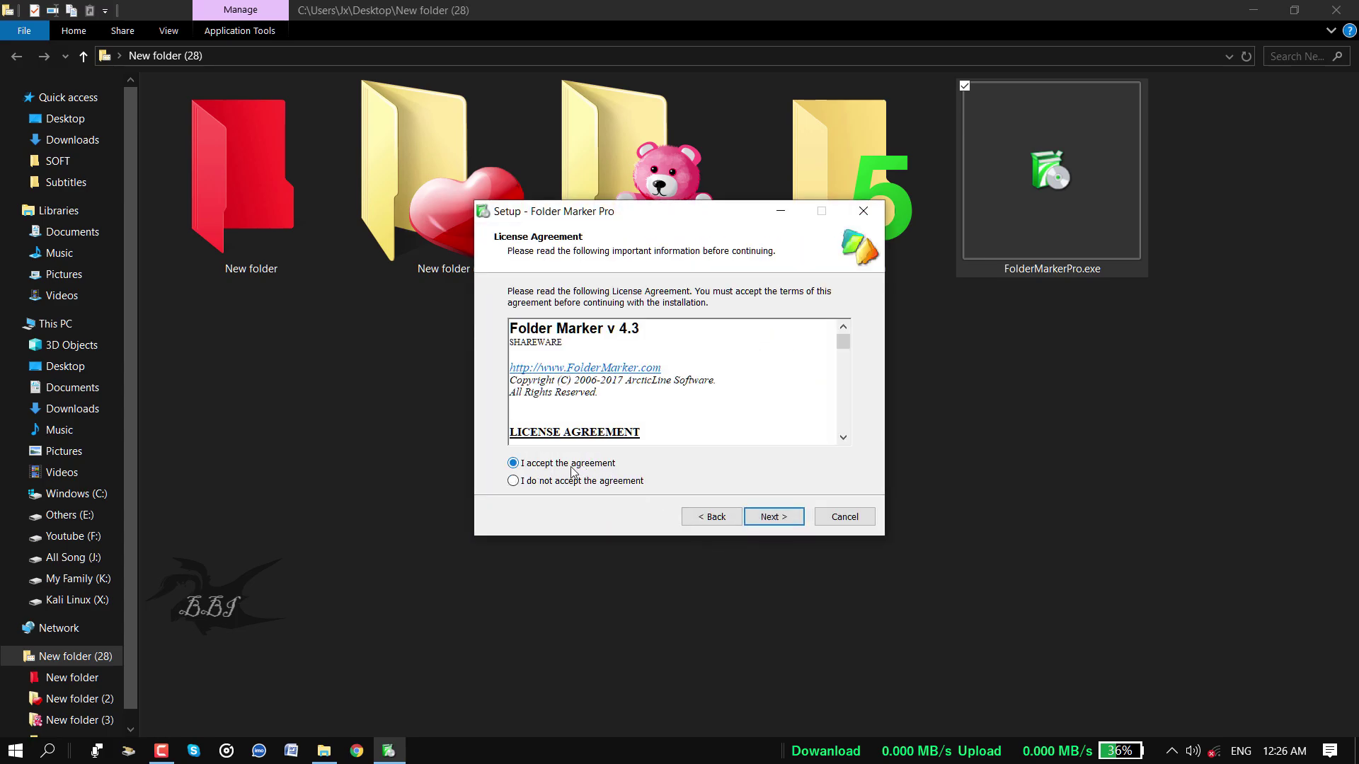
{"action": "left_click", "coordinate": [770, 518]}
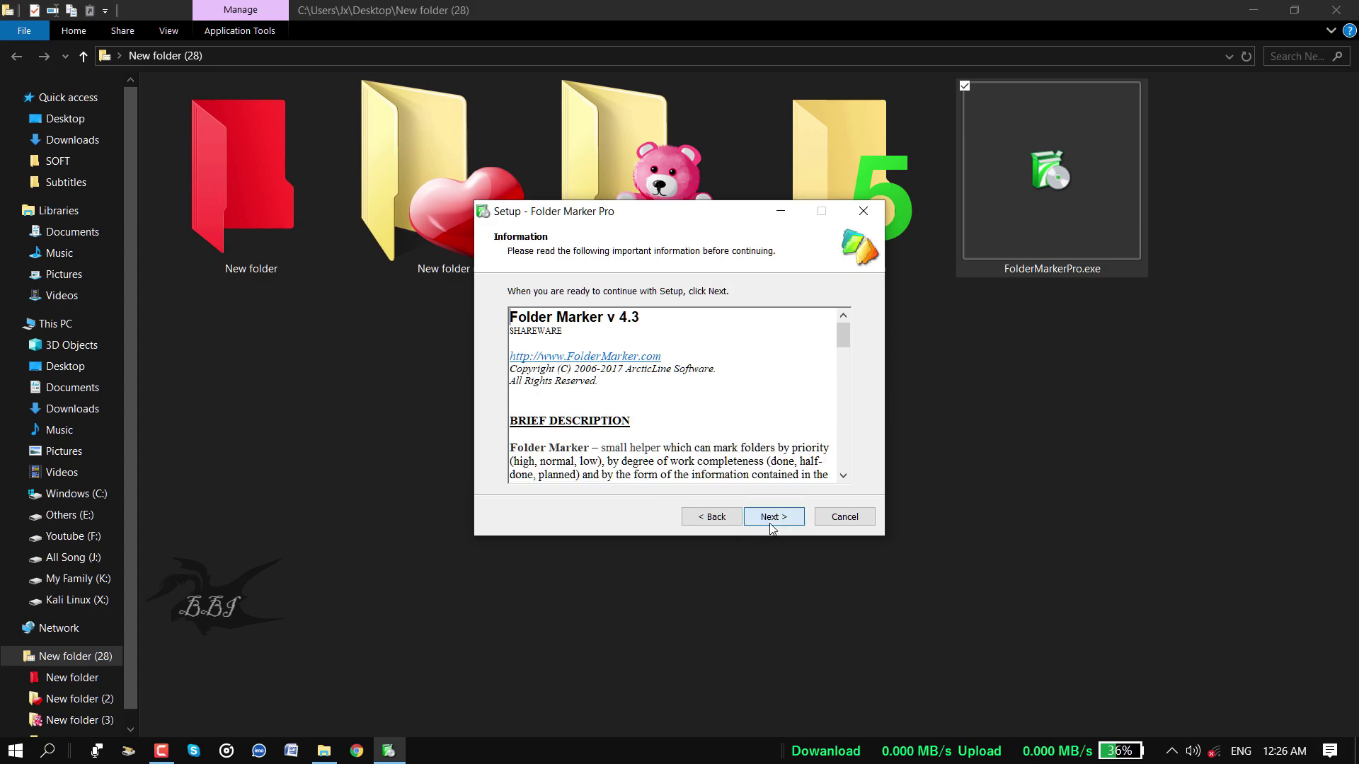
{"action": "left_click", "coordinate": [771, 522]}
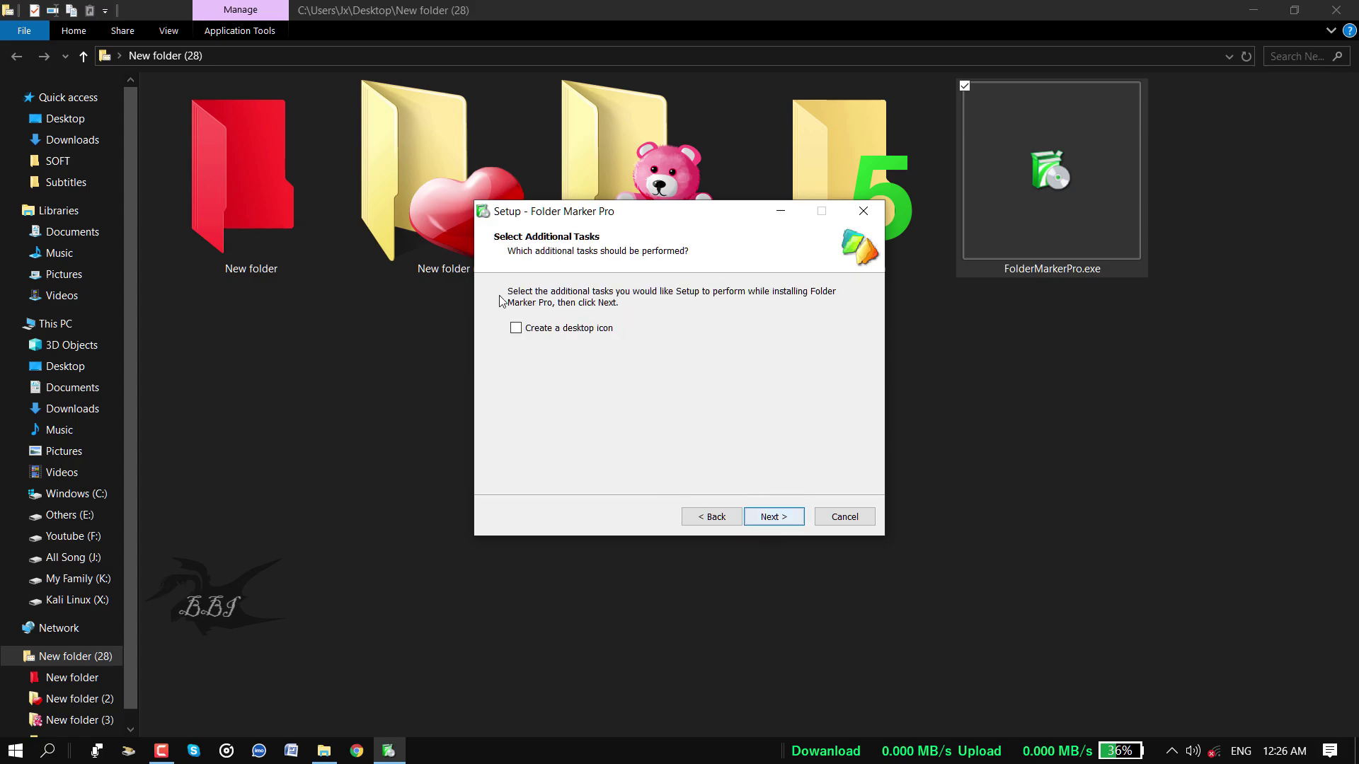
{"action": "left_click", "coordinate": [768, 522]}
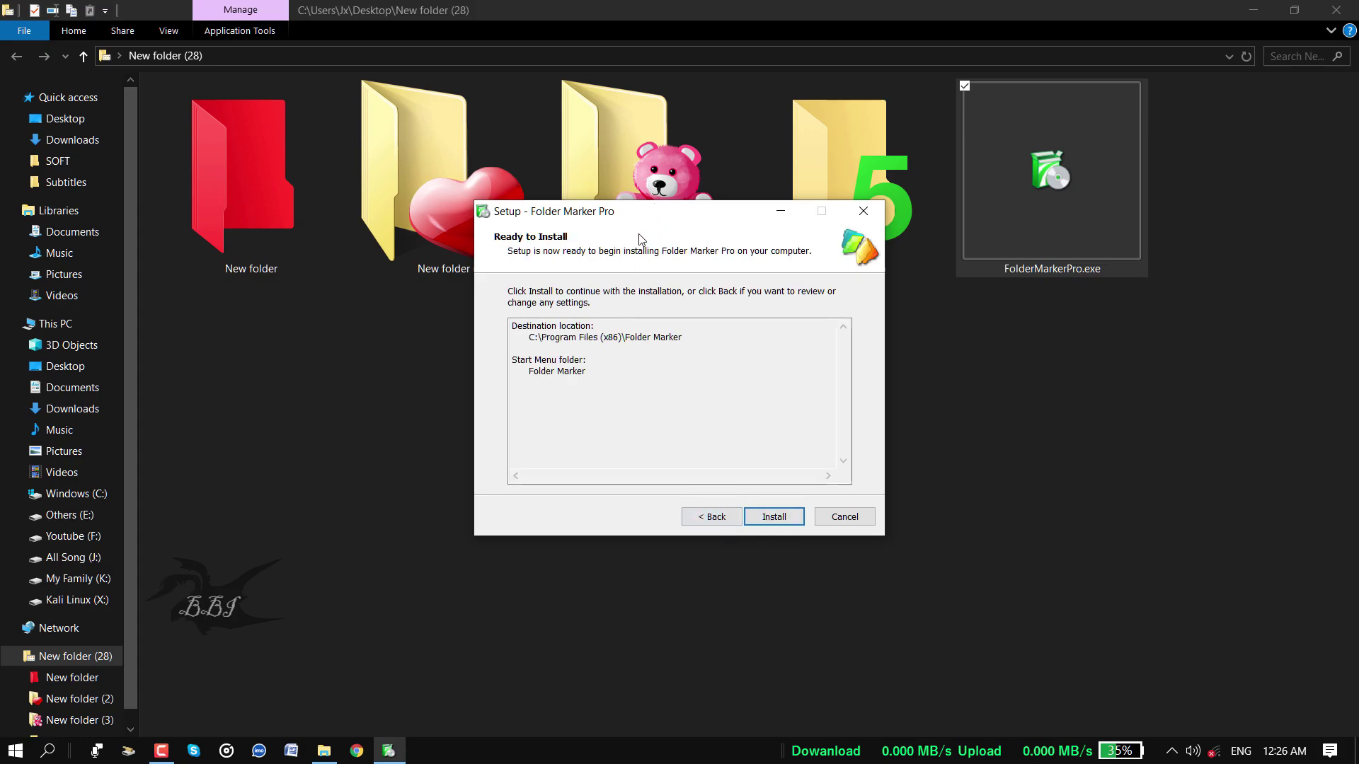
Exit the Folder Marker Pro setup without installing and confirm the cancellation.
{"action": "left_click_drag", "start_coordinate": [641, 212], "coordinate": [554, 286]}
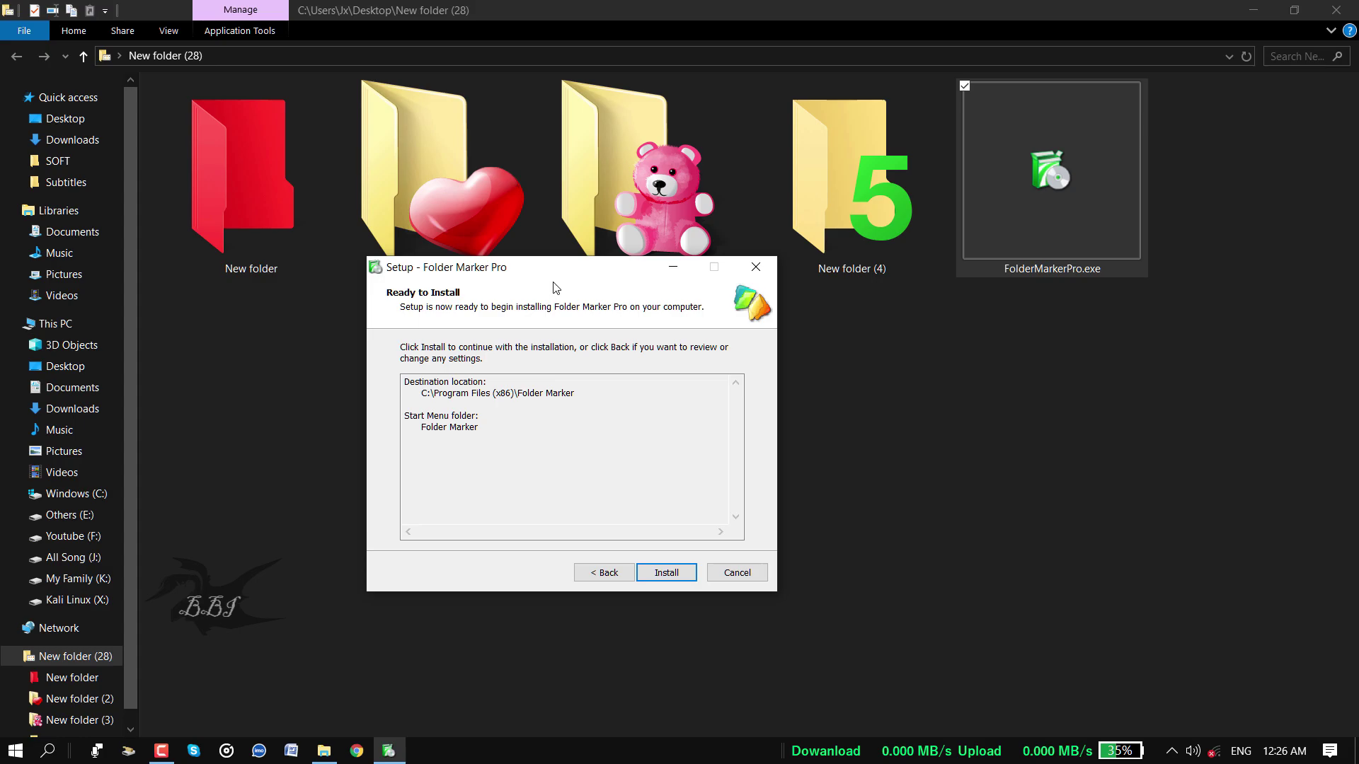
{"action": "left_click", "coordinate": [756, 271]}
{"action": "left_click", "coordinate": [747, 464]}
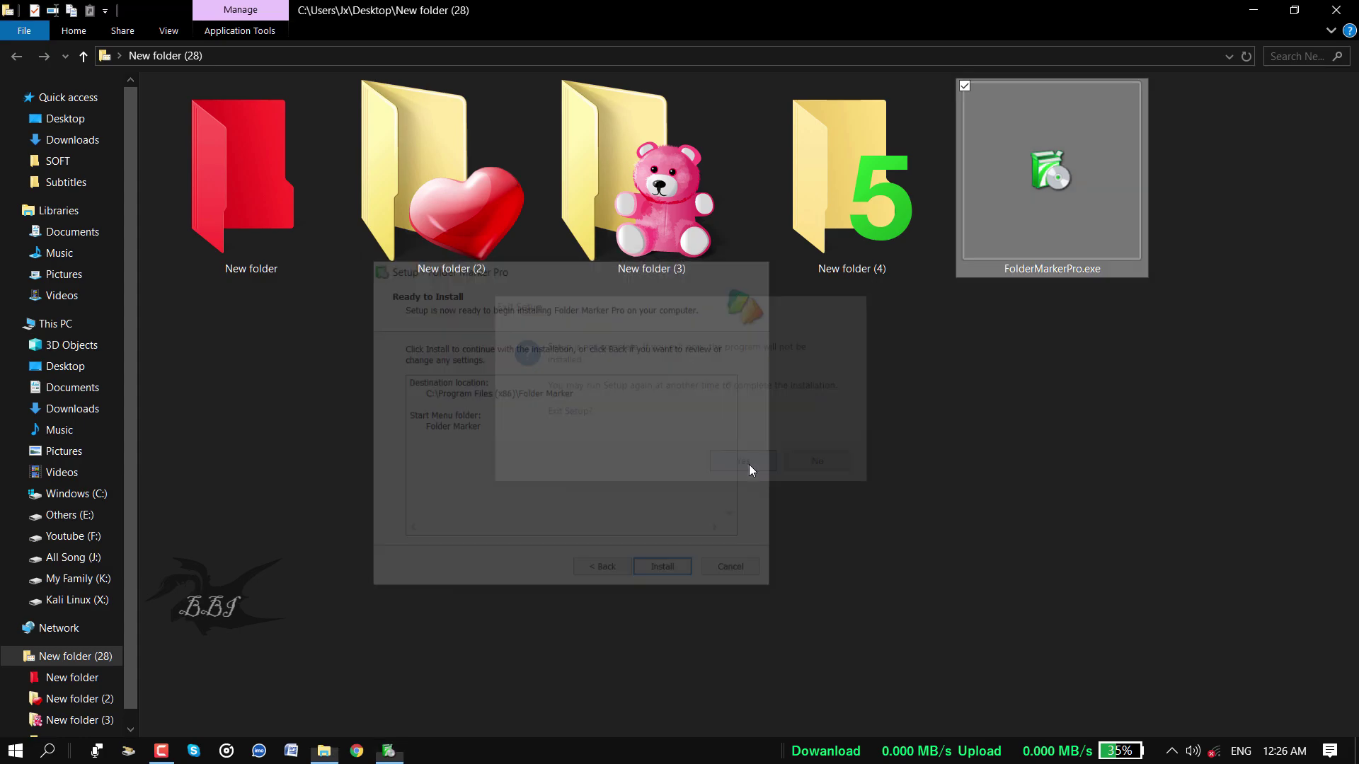
Reopen New folder (28) from the desktop and create a new folder in it with the default name.
{"action": "left_click", "coordinate": [1253, 10]}
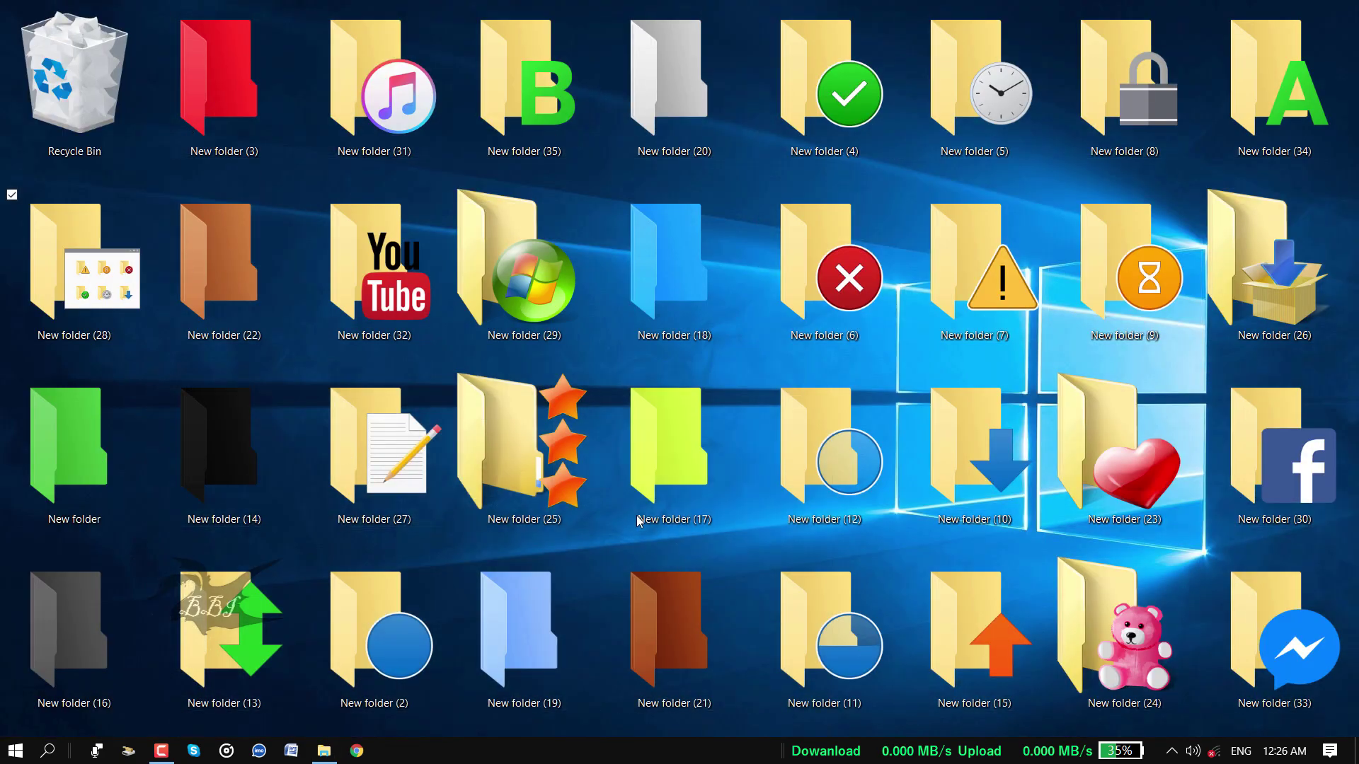
{"action": "double_click", "coordinate": [63, 327]}
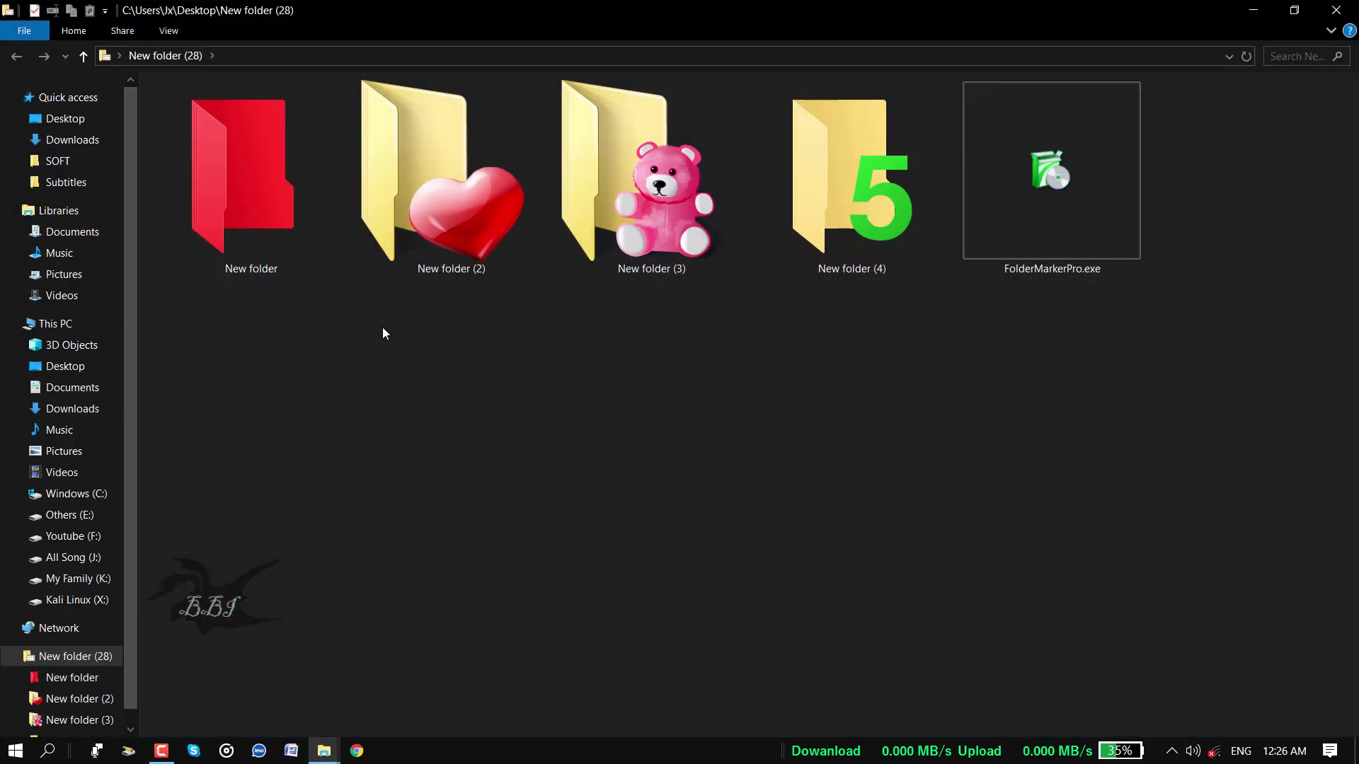
{"action": "right_click", "coordinate": [304, 370]}
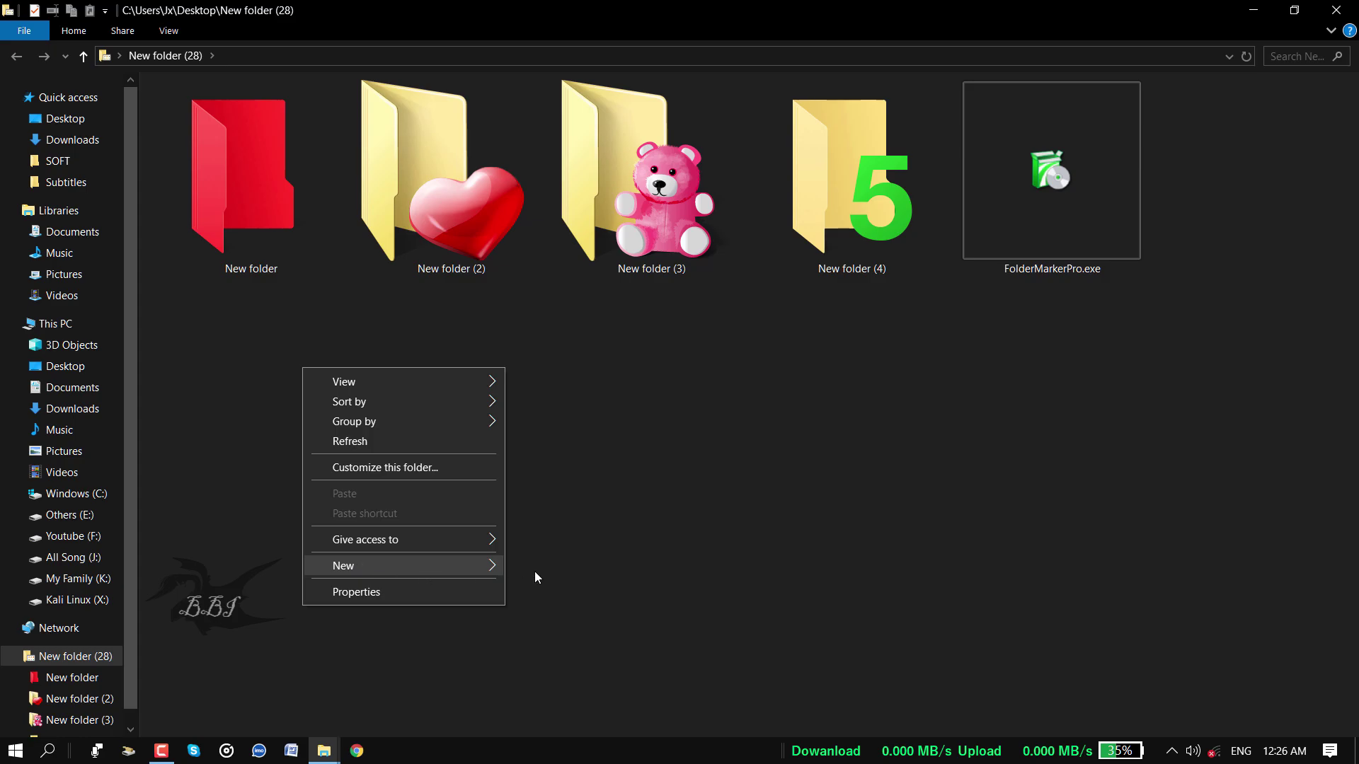
{"action": "mouse_move", "coordinate": [359, 563]}
{"action": "left_click", "coordinate": [568, 338]}
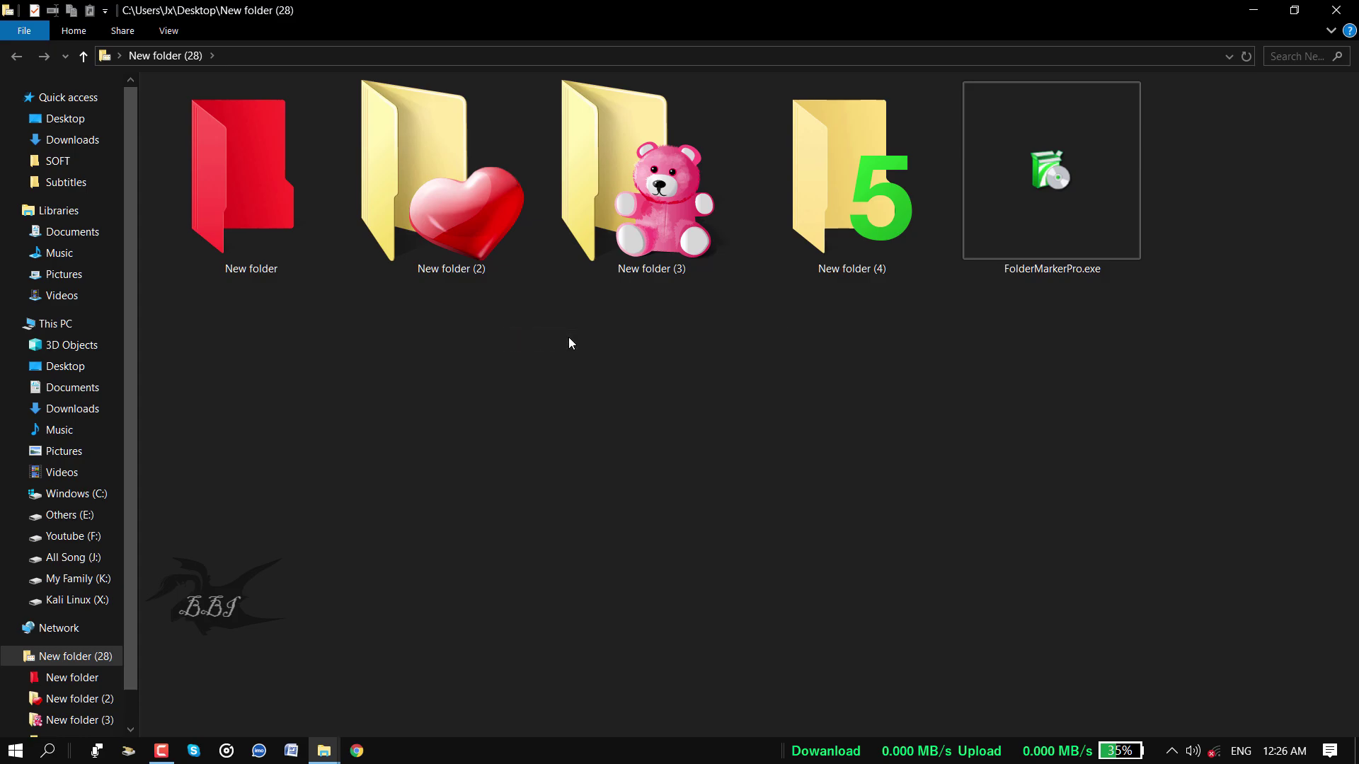
{"action": "key", "text": "Return"}
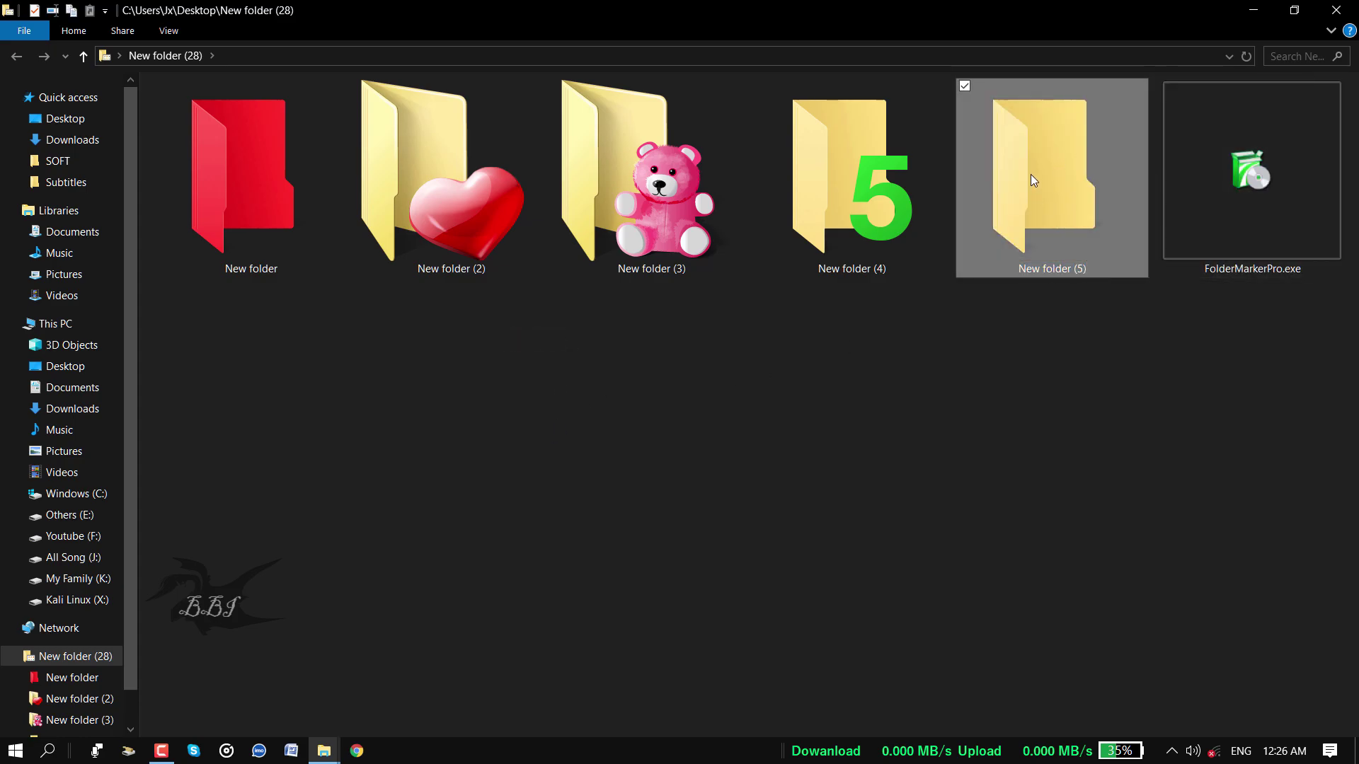
Mark New folder (5) with the dark green color and refresh the folder view.
{"action": "right_click", "coordinate": [1030, 174]}
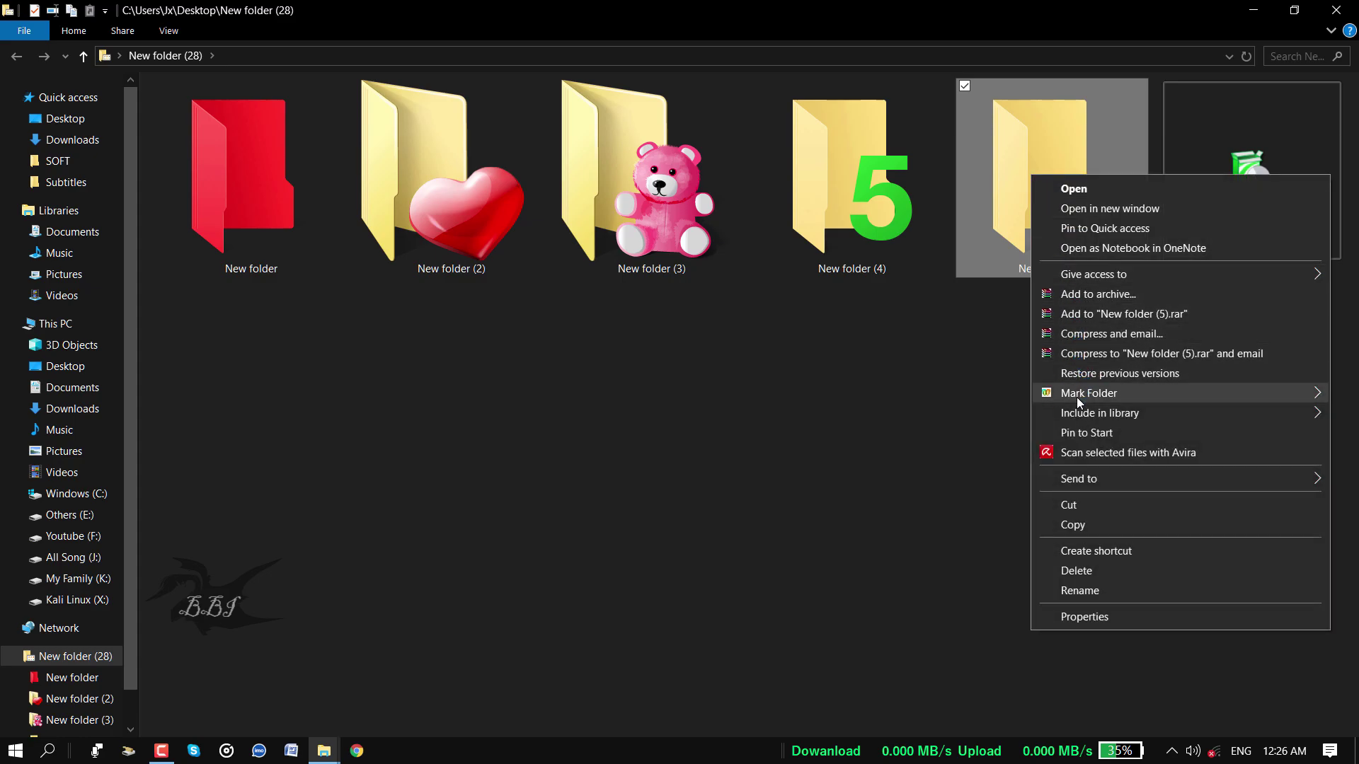
{"action": "mouse_move", "coordinate": [1078, 399]}
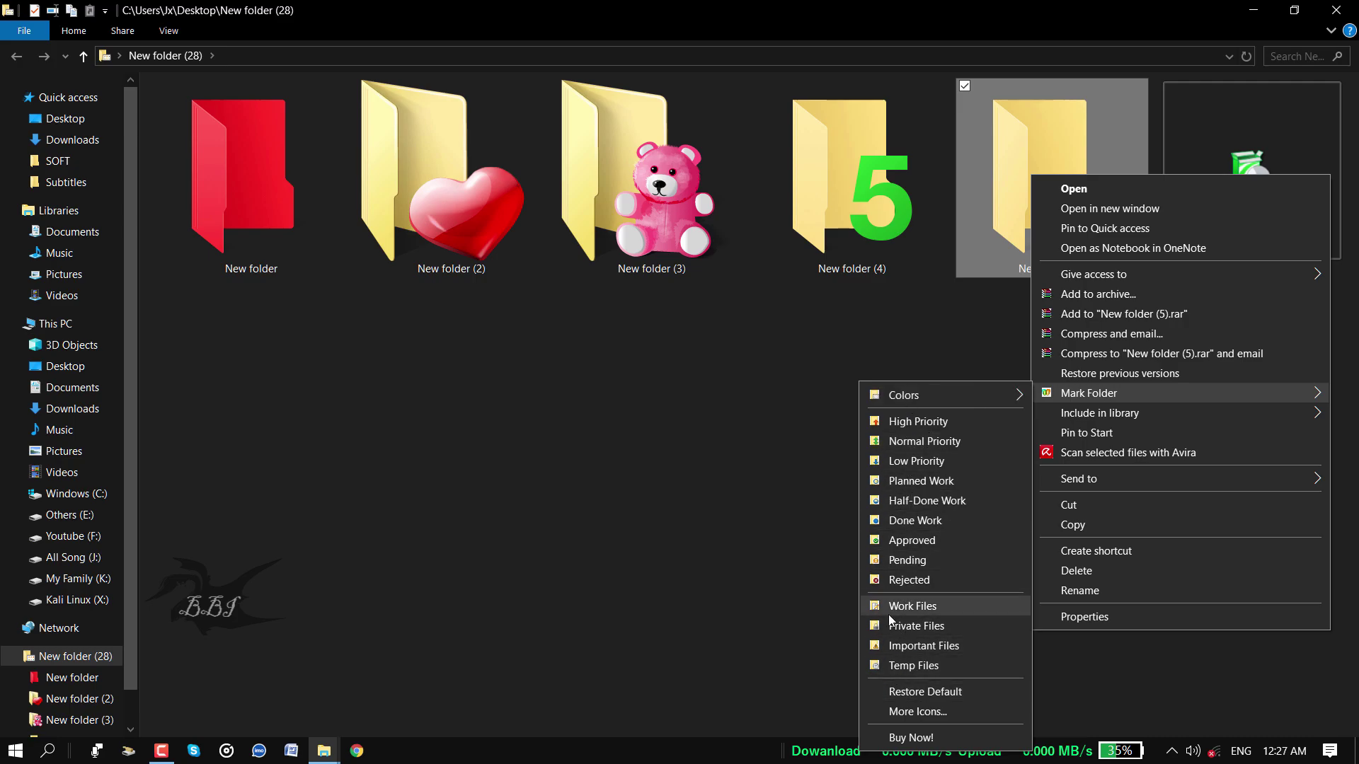
{"action": "mouse_move", "coordinate": [919, 390]}
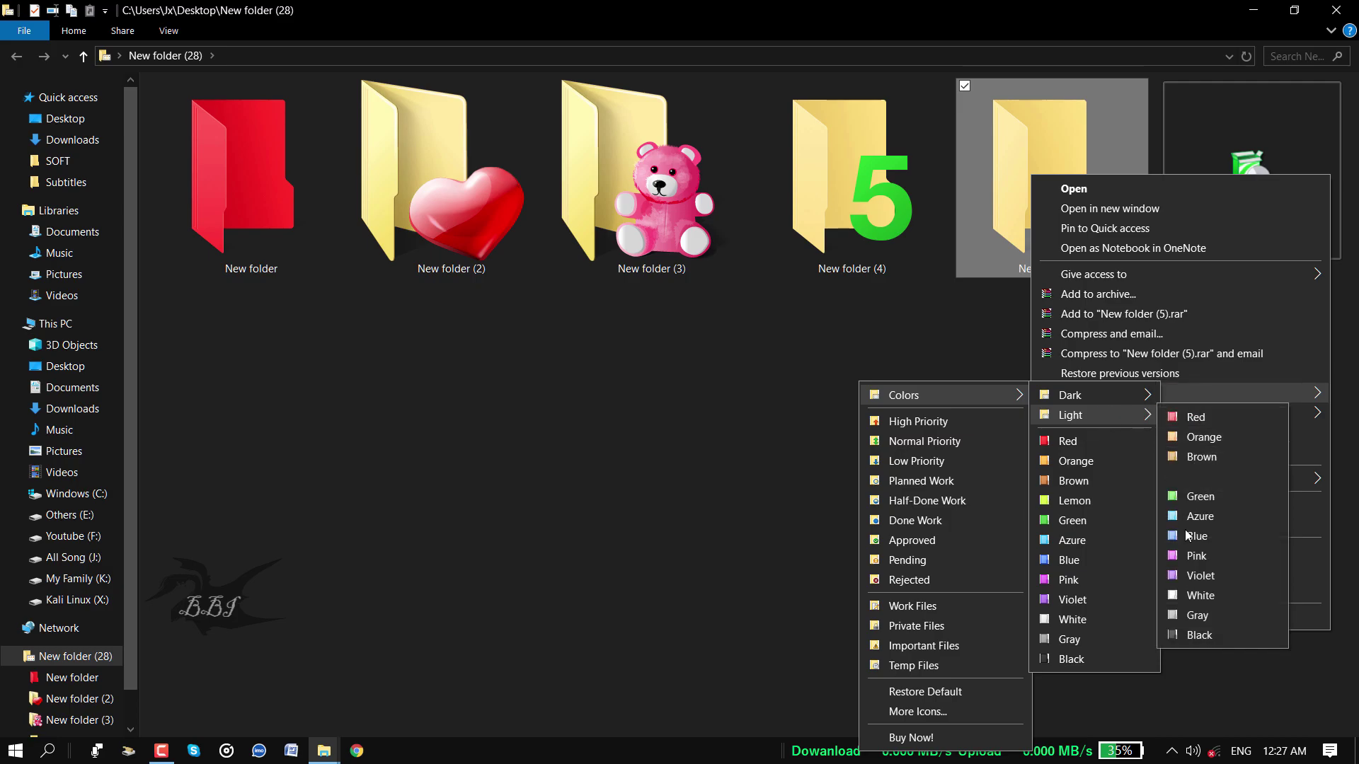
{"action": "mouse_move", "coordinate": [1120, 399]}
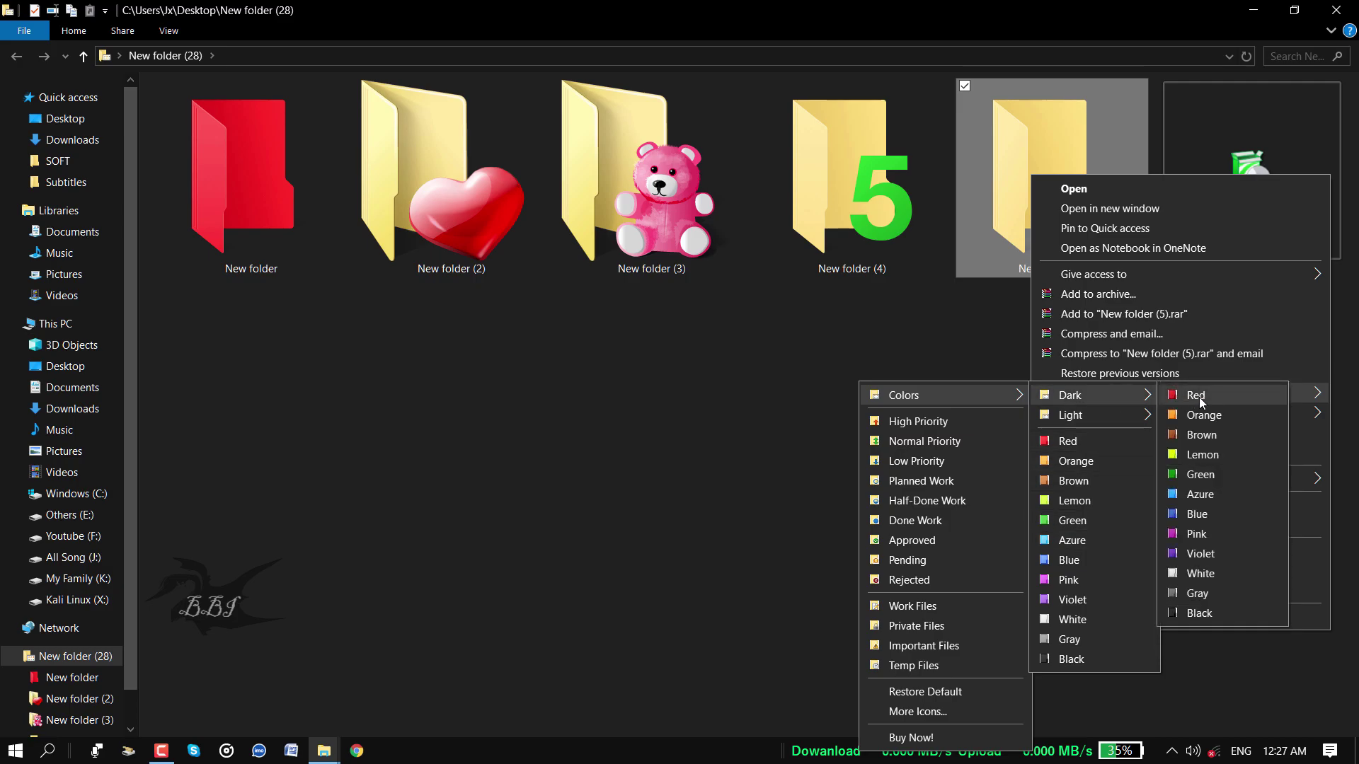
{"action": "left_click", "coordinate": [1190, 475]}
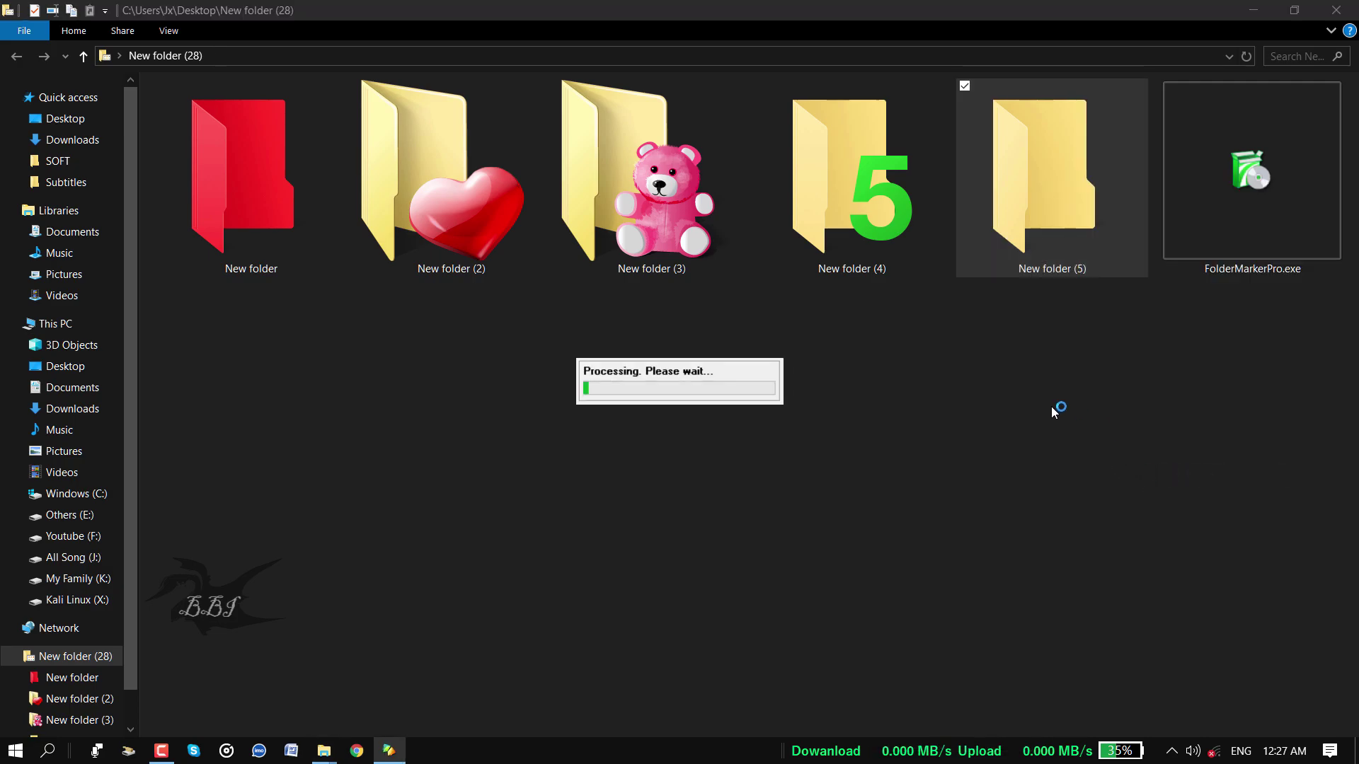
{"action": "right_click", "coordinate": [947, 353]}
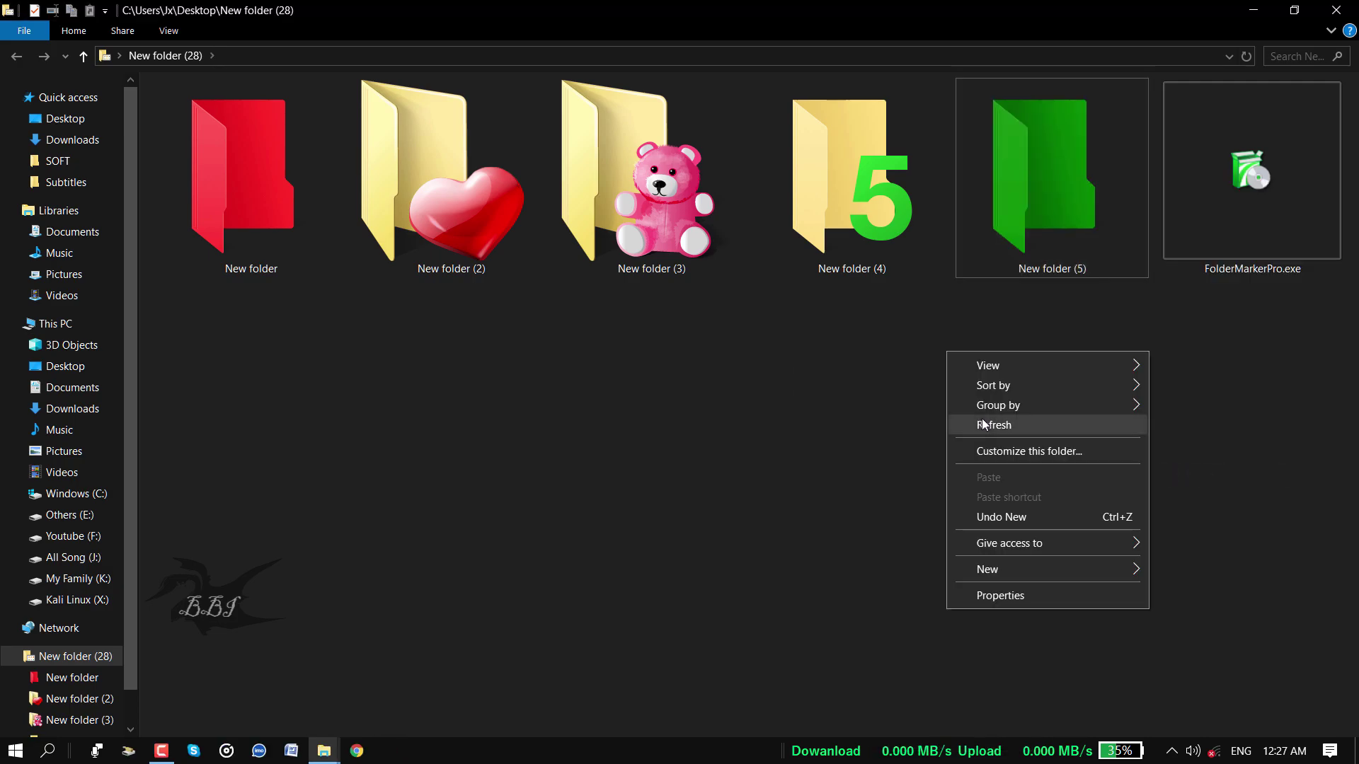
{"action": "left_click", "coordinate": [984, 423]}
{"action": "left_click_drag", "start_coordinate": [1033, 186], "coordinate": [1046, 236]}
Create another folder in New folder (28), keeping the default name.
{"action": "right_click", "coordinate": [732, 412]}
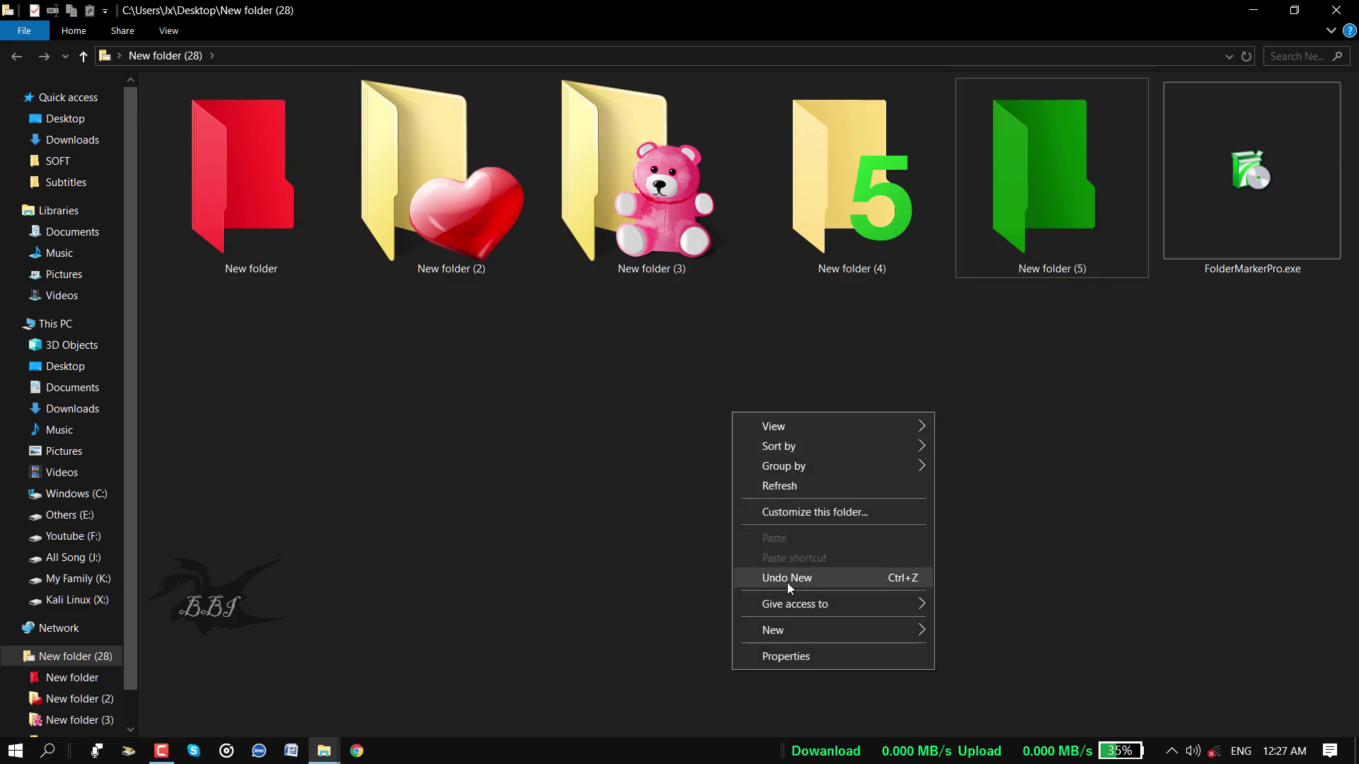
{"action": "mouse_move", "coordinate": [792, 628]}
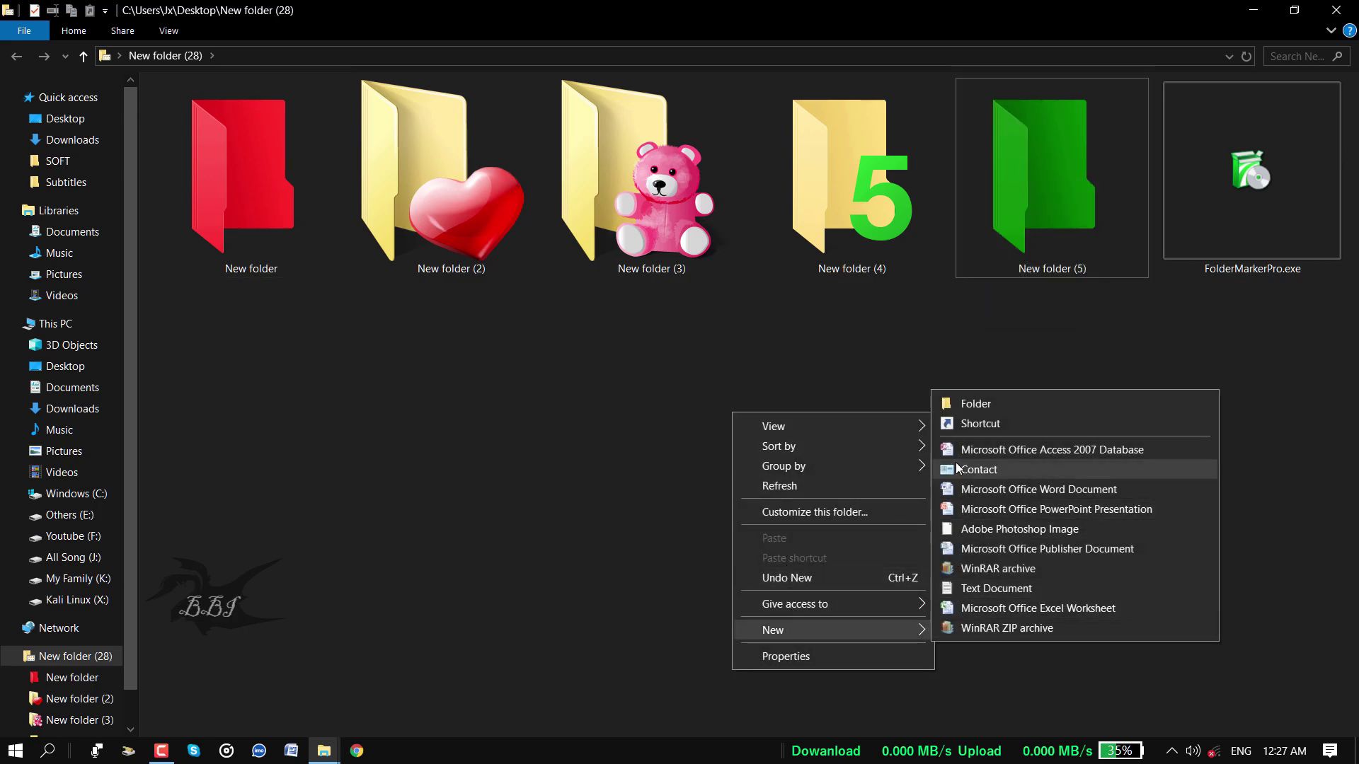
{"action": "left_click", "coordinate": [962, 405]}
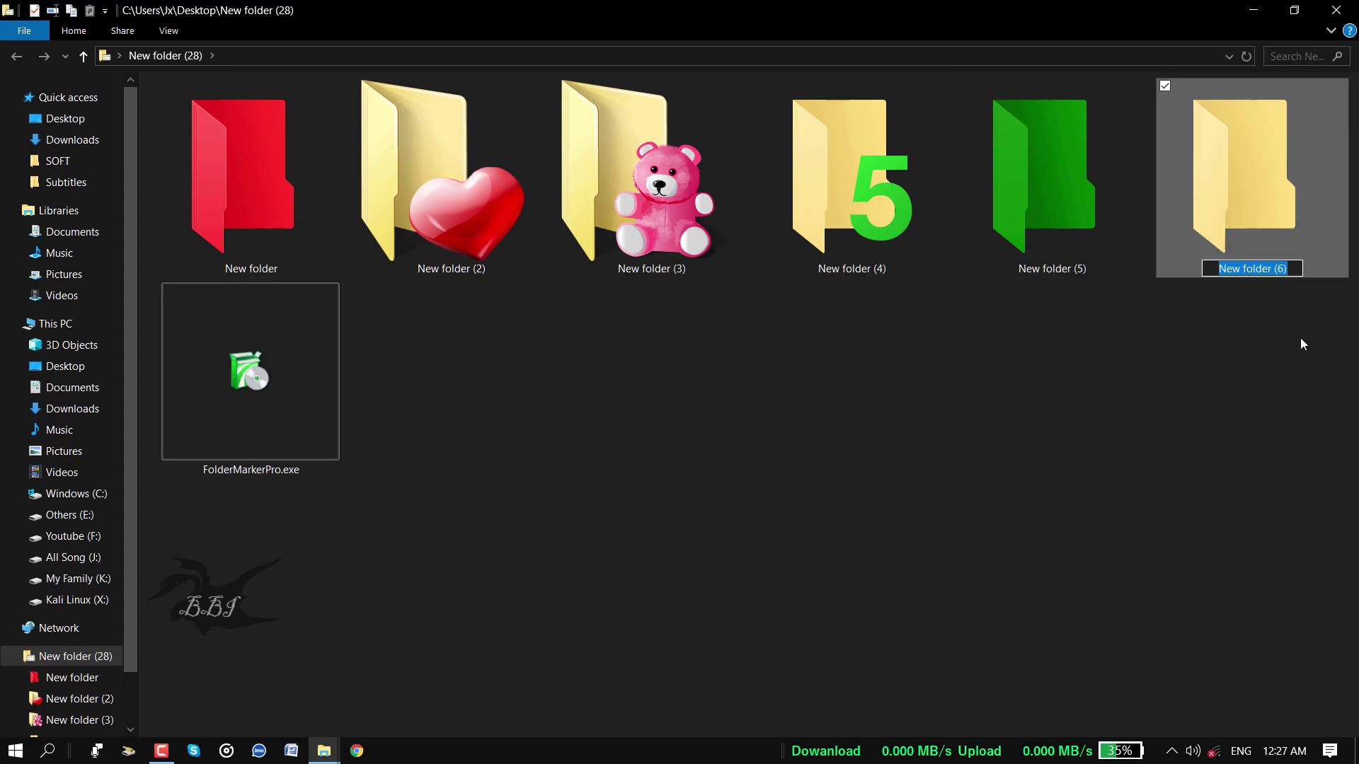
{"action": "left_click", "coordinate": [1245, 182]}
Open Folder Marker's full icon selection for New folder (6) and move its window aside.
{"action": "right_click", "coordinate": [1245, 183]}
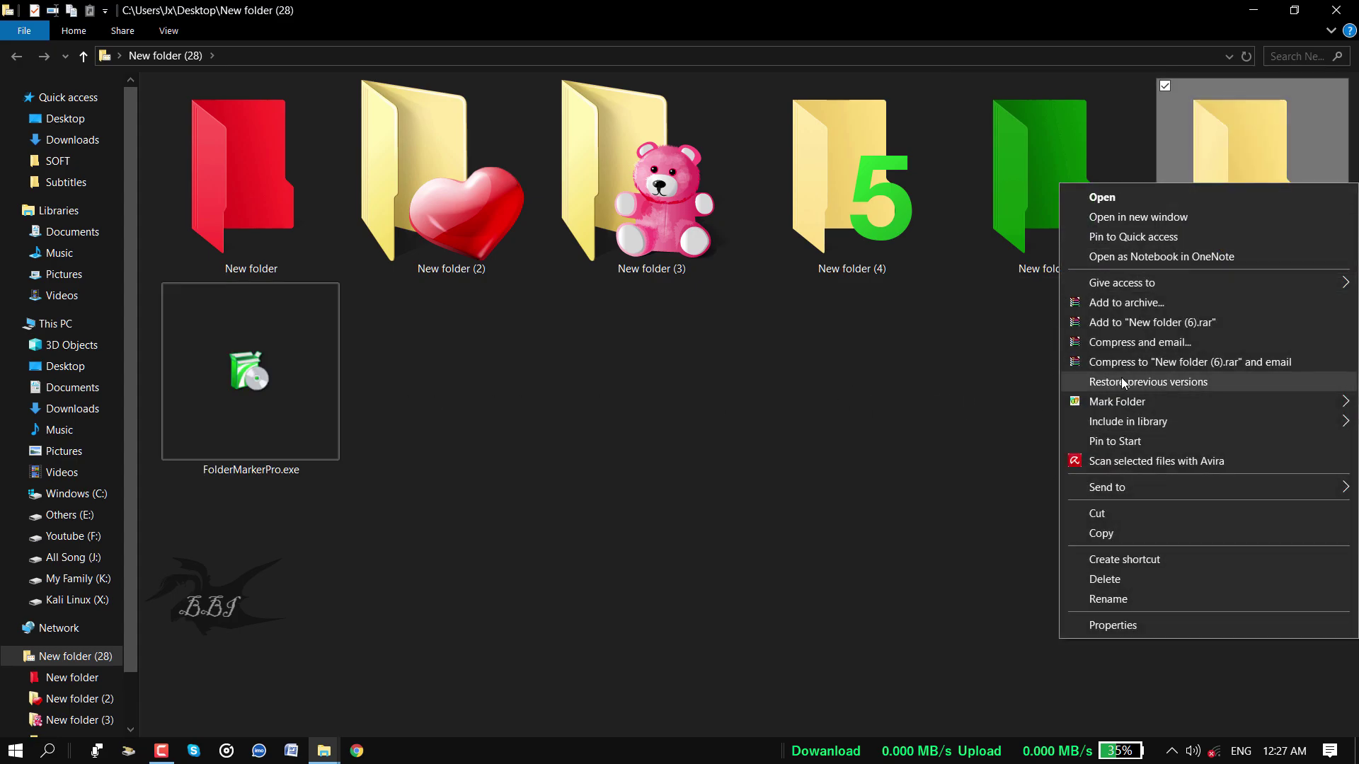
{"action": "mouse_move", "coordinate": [1131, 405]}
{"action": "mouse_move", "coordinate": [971, 409]}
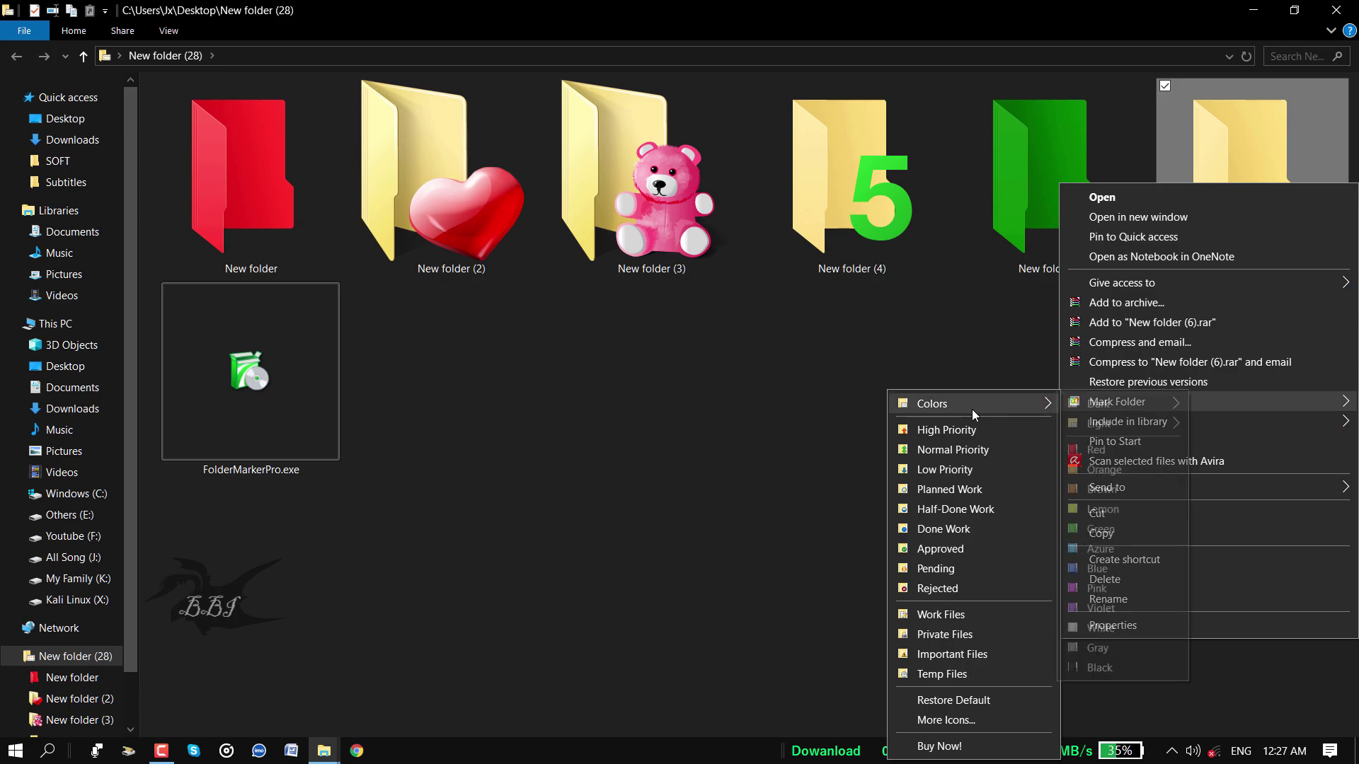
{"action": "left_click", "coordinate": [948, 721]}
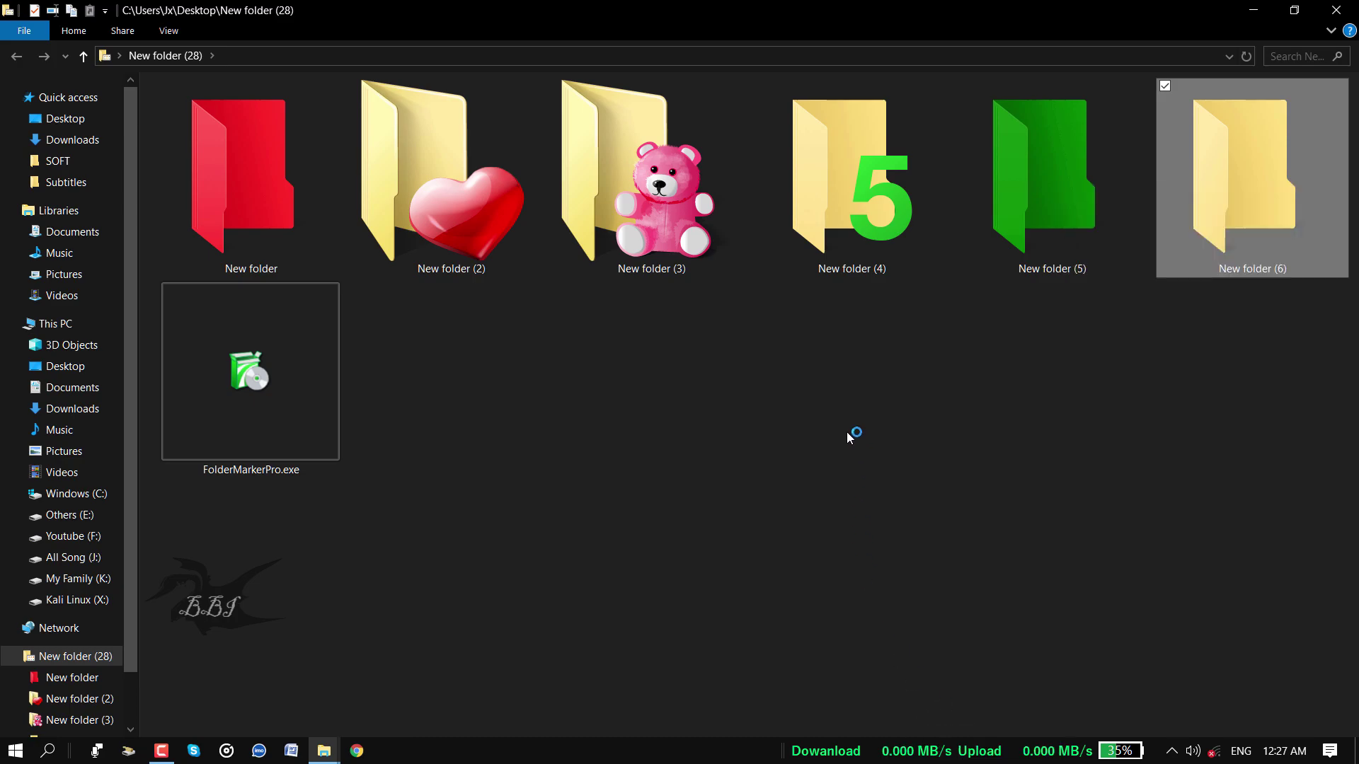
{"action": "left_click_drag", "start_coordinate": [640, 148], "coordinate": [517, 143]}
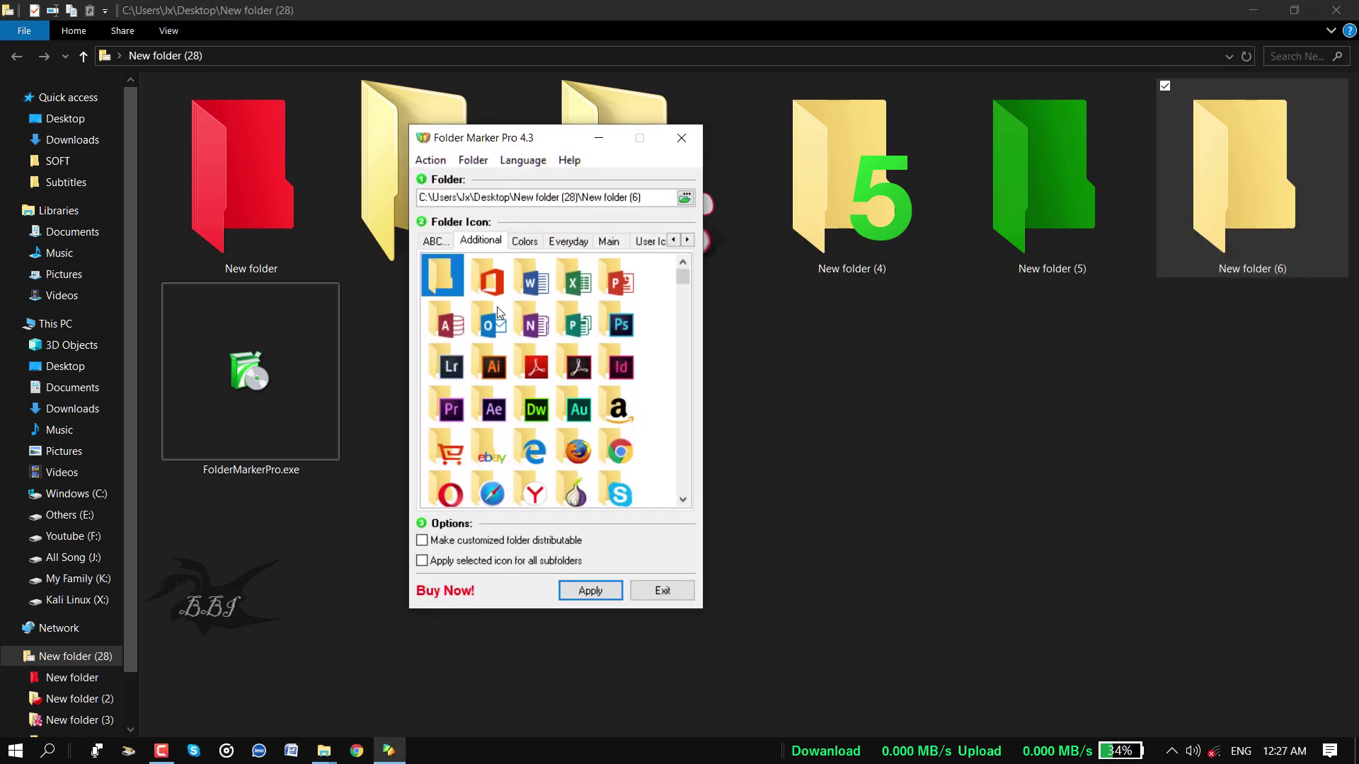
Look through the Additional, Colors, Everyday, Main and User Icons sets, trying out several icons for New folder (6).
{"action": "scroll", "coordinate": [681, 504], "scroll_direction": "down", "scroll_amount": 5}
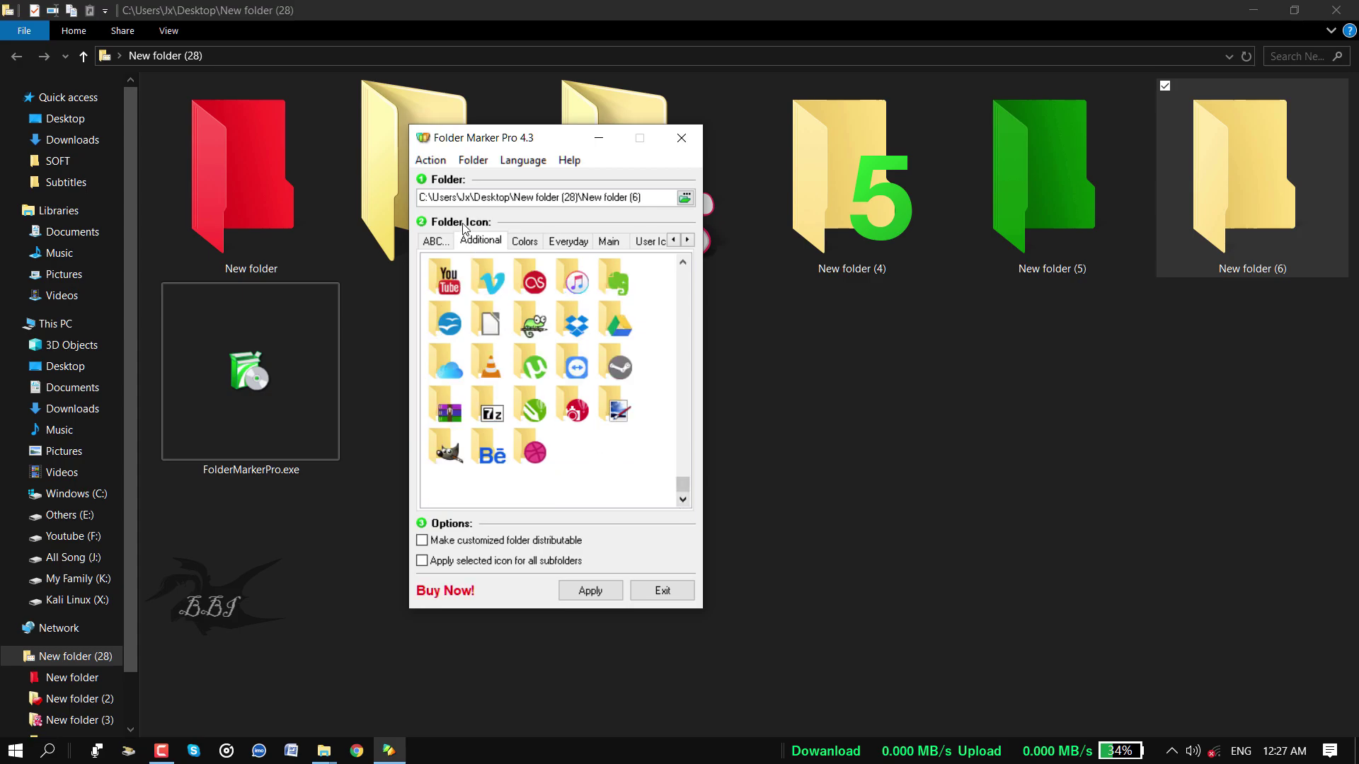
{"action": "left_click", "coordinate": [531, 242]}
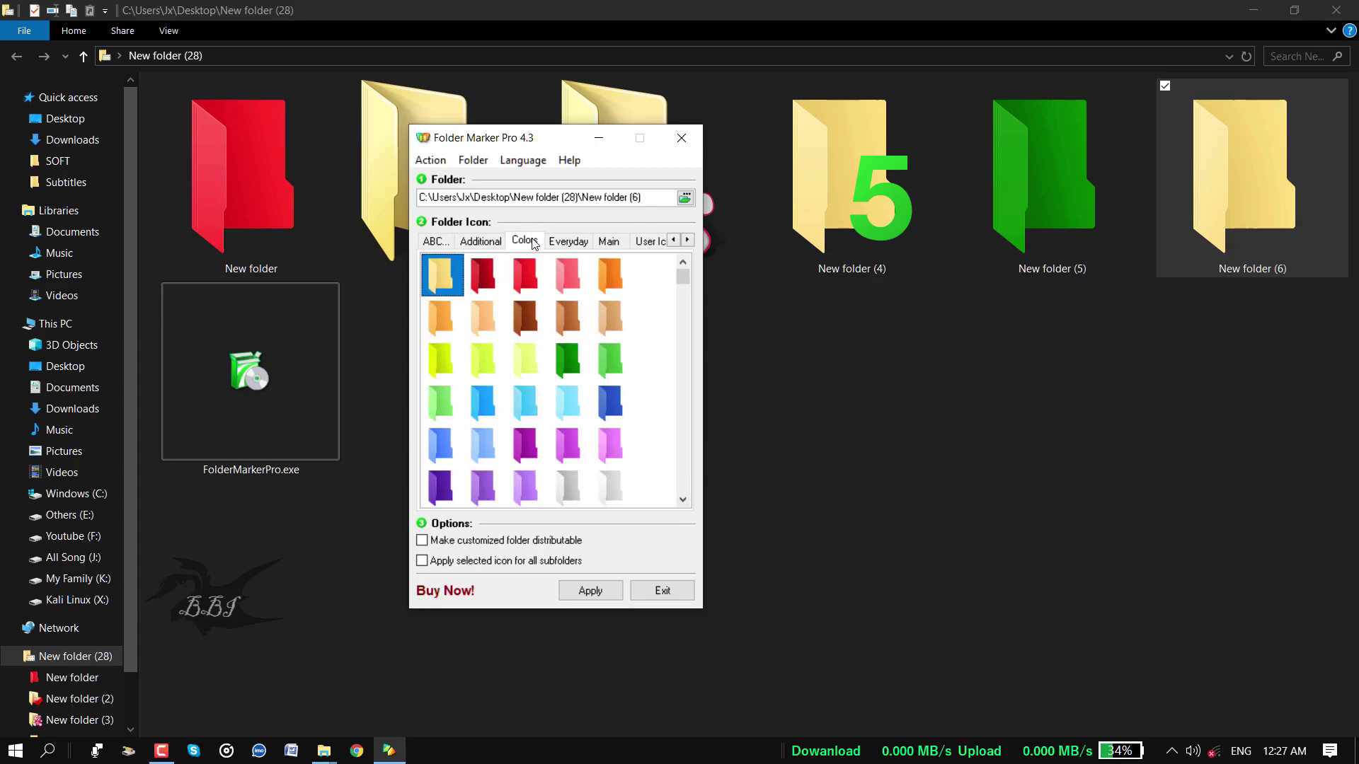
{"action": "left_click", "coordinate": [568, 246]}
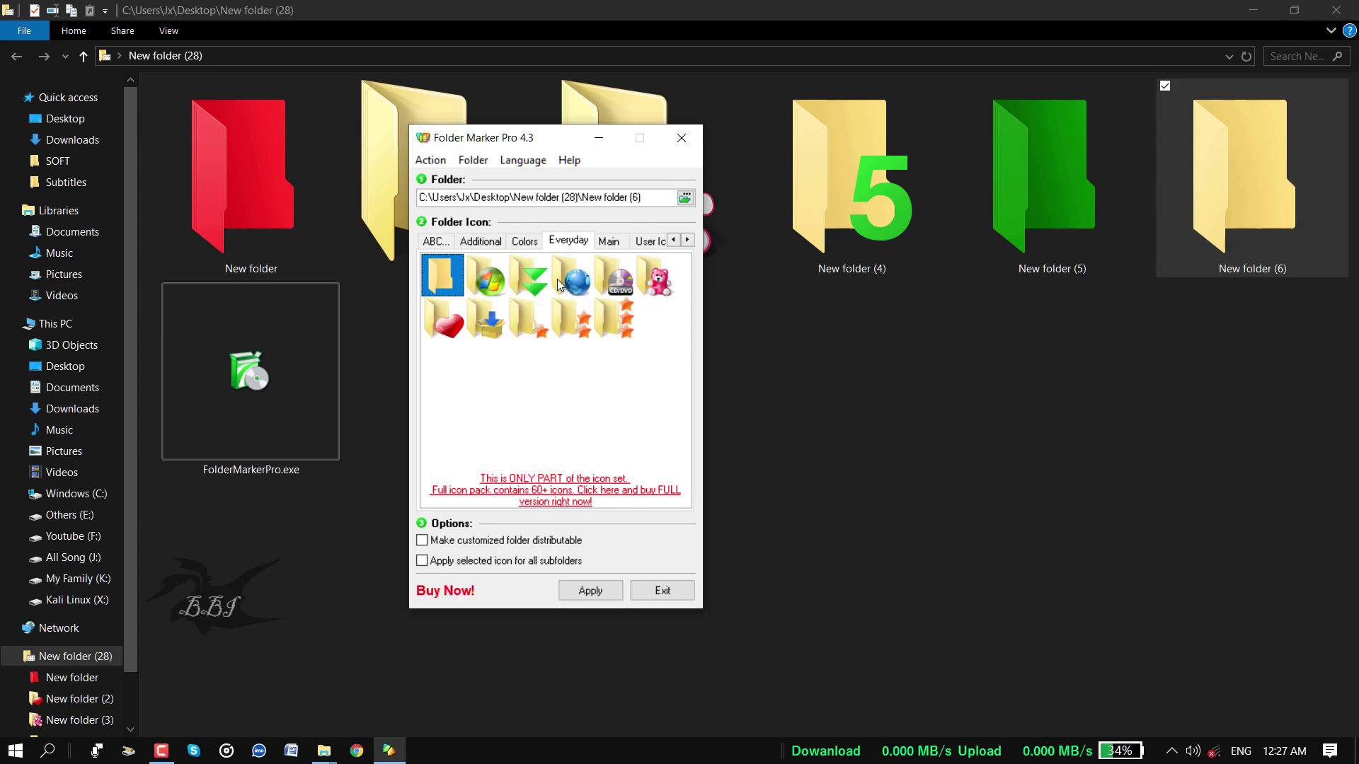
{"action": "left_click", "coordinate": [656, 278]}
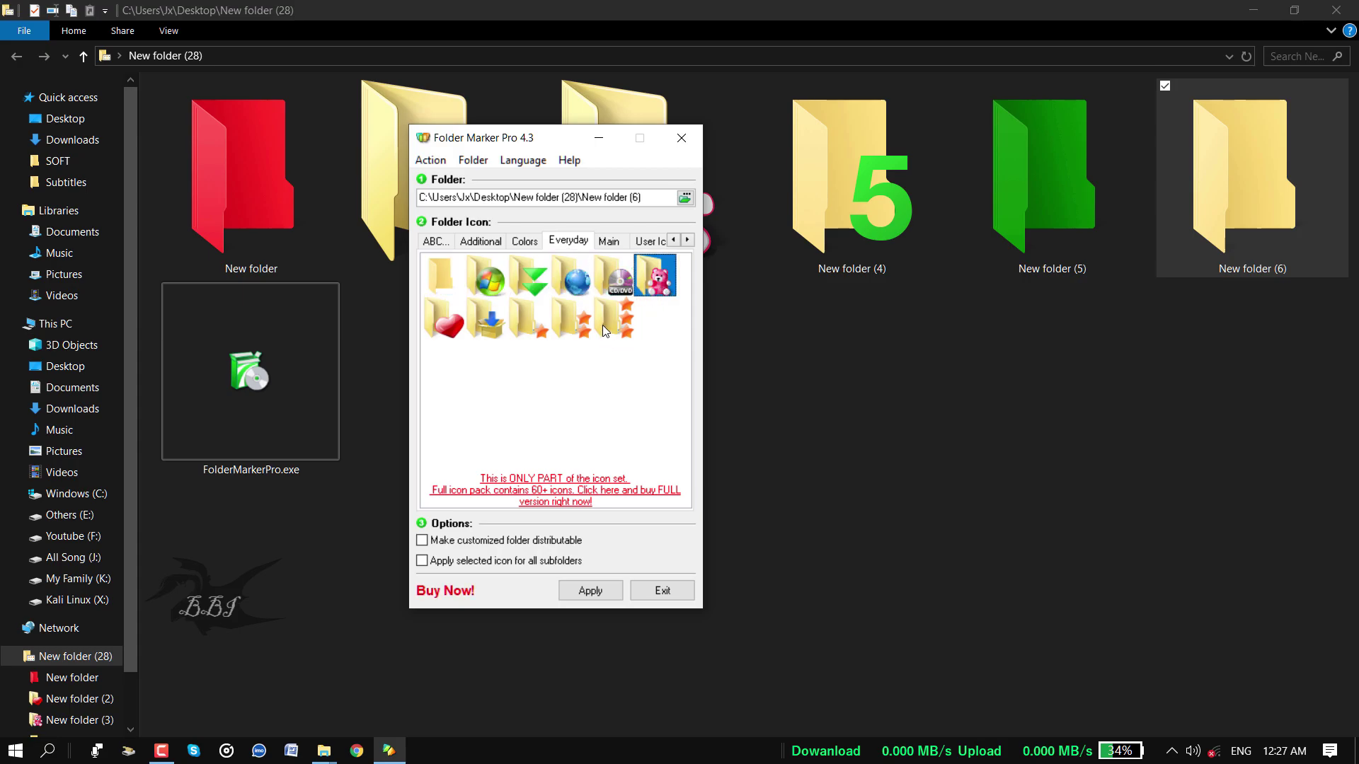
{"action": "left_click", "coordinate": [486, 319]}
{"action": "left_click", "coordinate": [533, 324]}
{"action": "left_click", "coordinate": [605, 244]}
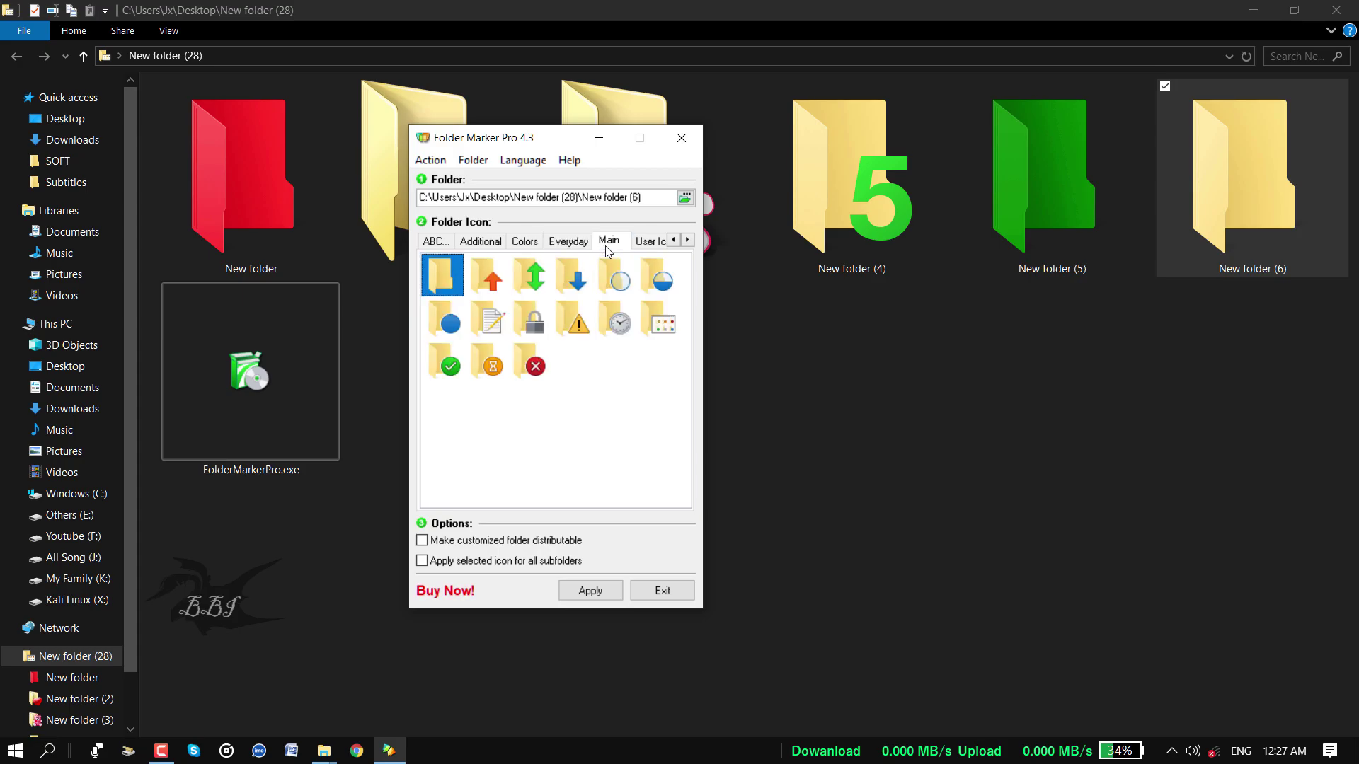
{"action": "left_click", "coordinate": [530, 367]}
{"action": "left_click", "coordinate": [489, 362]}
{"action": "left_click", "coordinate": [443, 363]}
{"action": "left_click", "coordinate": [649, 242]}
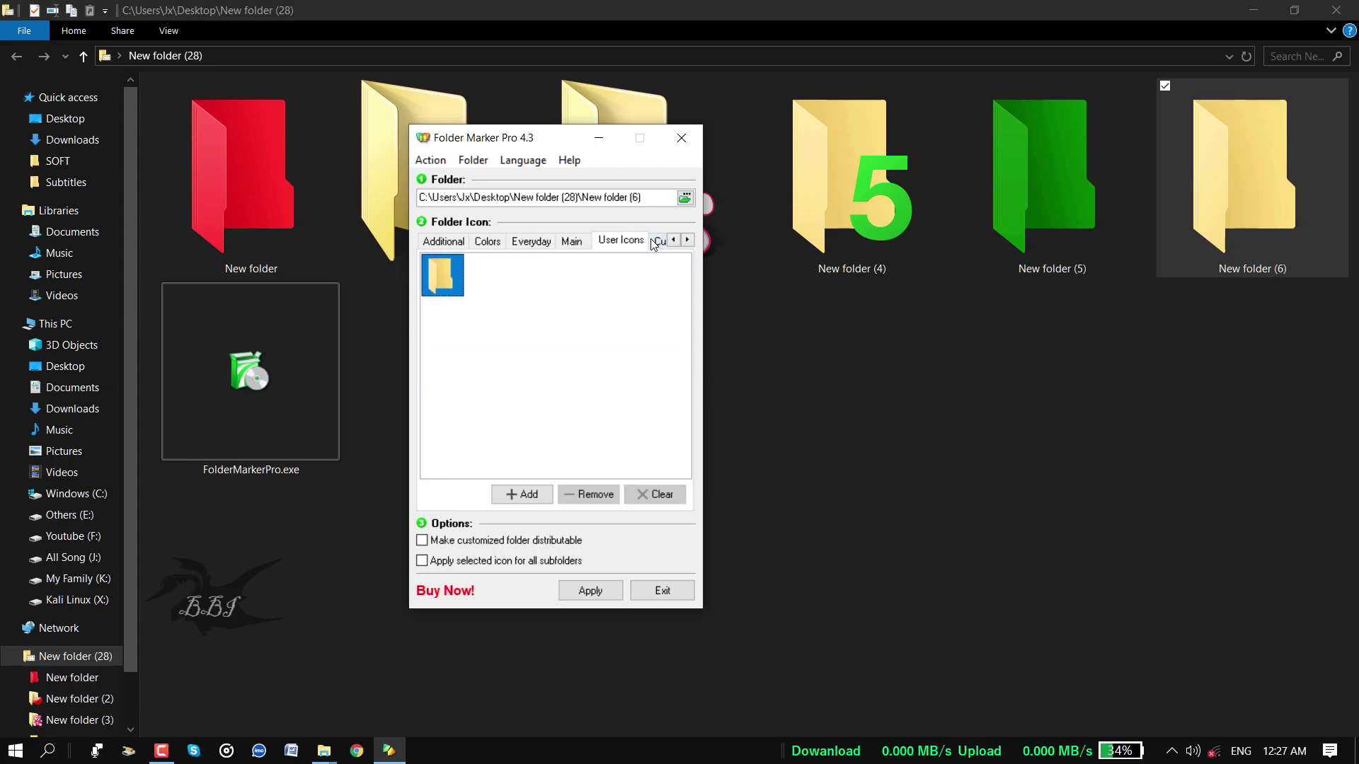
Revisit the Additional and Colors sets and look through the whole range of folder colors down to black.
{"action": "left_click", "coordinate": [443, 242]}
{"action": "left_click", "coordinate": [488, 241]}
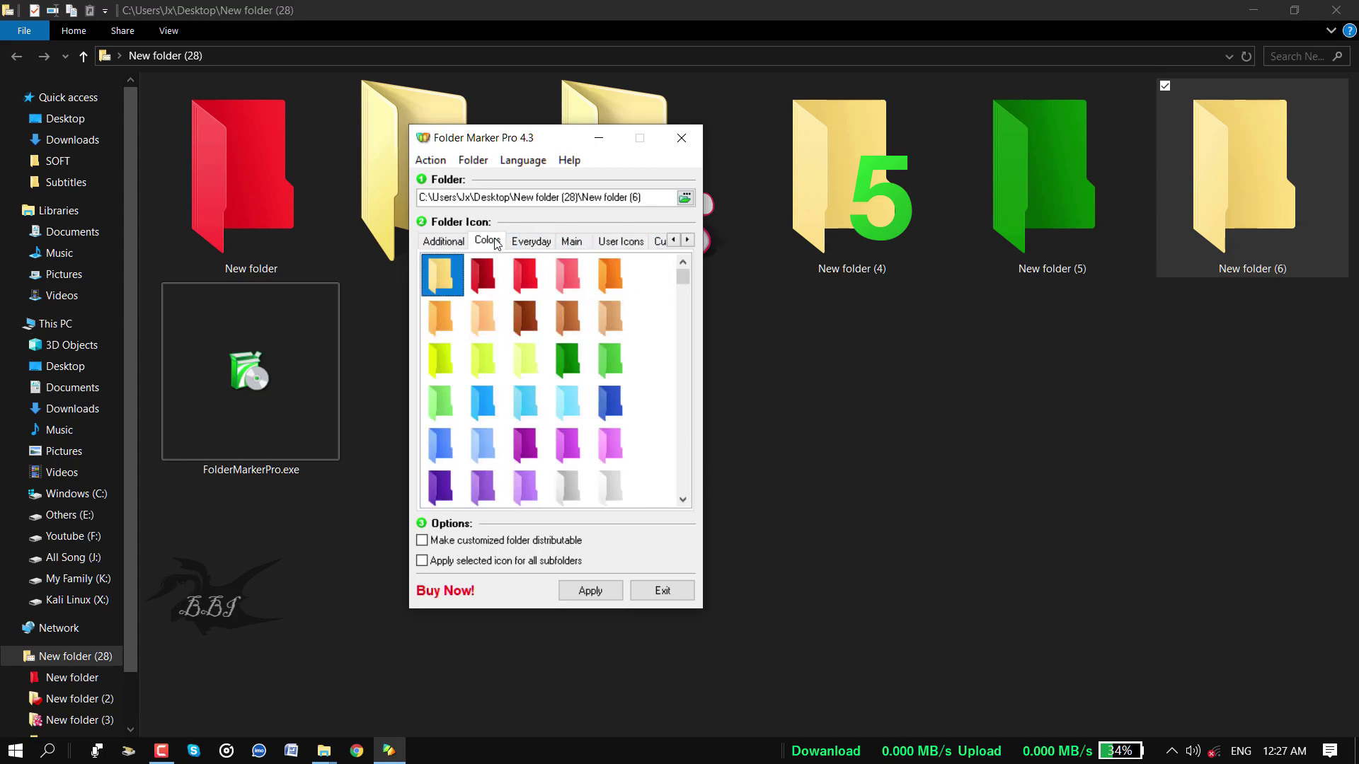
{"action": "key", "text": "Down"}
{"action": "key", "text": "Down"}
{"action": "key", "text": "Down"}
{"action": "key", "text": "Down"}
{"action": "key", "text": "Down"}
{"action": "key", "text": "Down"}
{"action": "key", "text": "Down"}
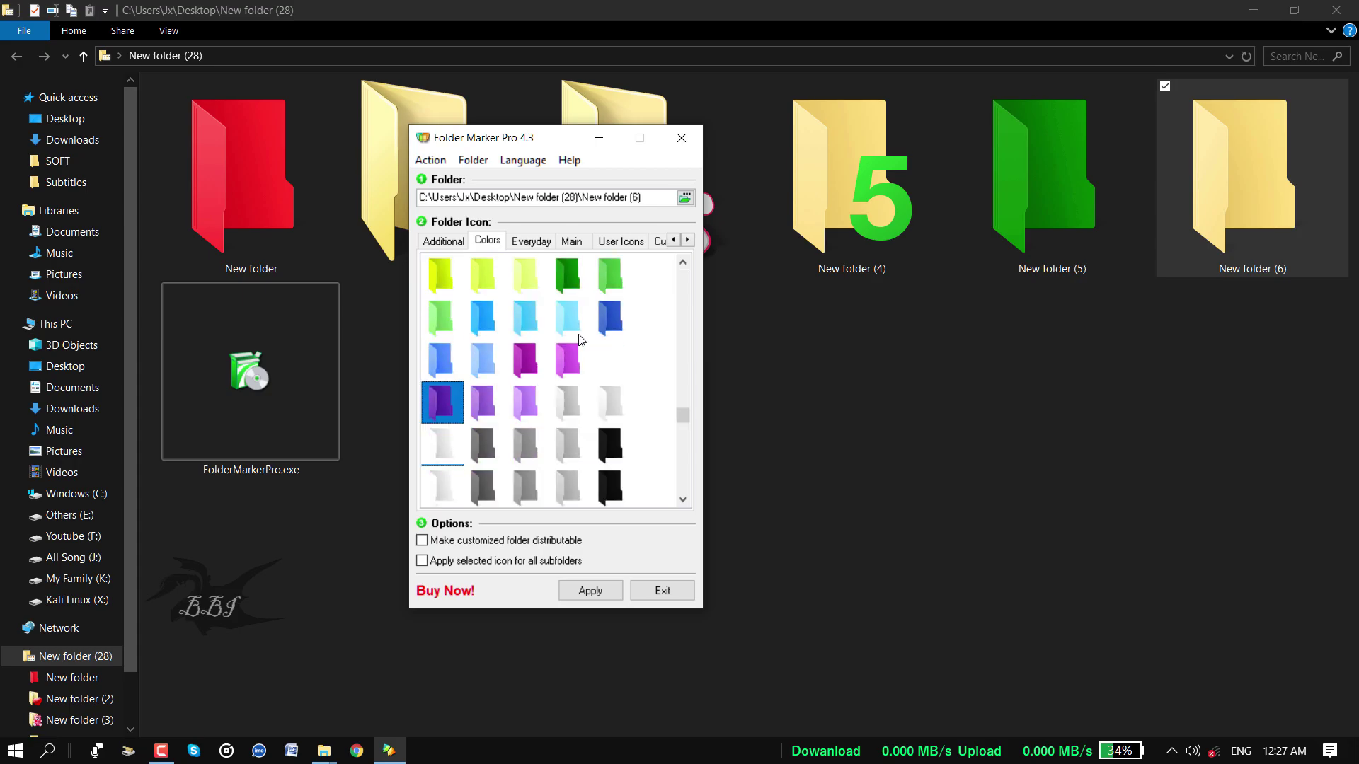
{"action": "key", "text": "Up"}
{"action": "key", "text": "Up"}
{"action": "key", "text": "Up"}
{"action": "key", "text": "Up"}
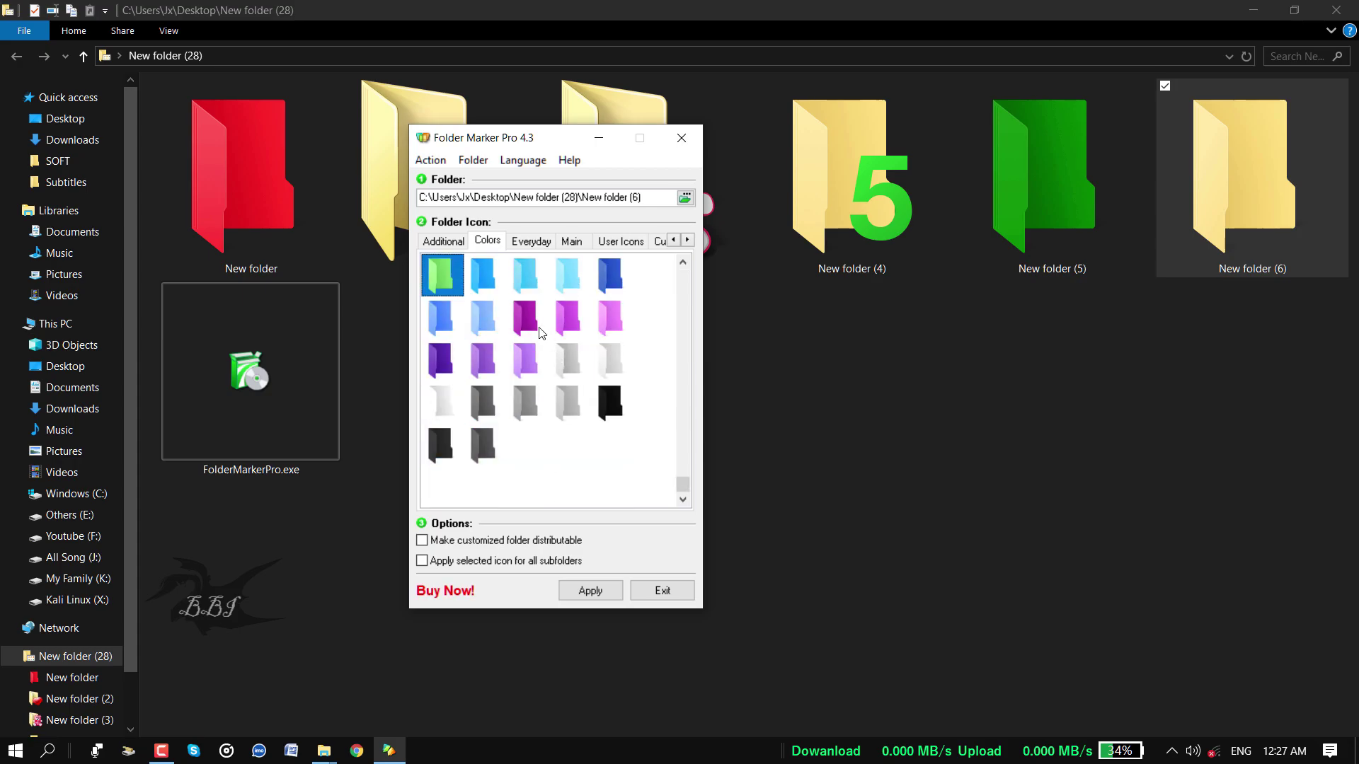
{"action": "left_click", "coordinate": [529, 324]}
Apply the two-star icon from the Everyday set to New folder (6) and refresh the folder view.
{"action": "left_click", "coordinate": [540, 241]}
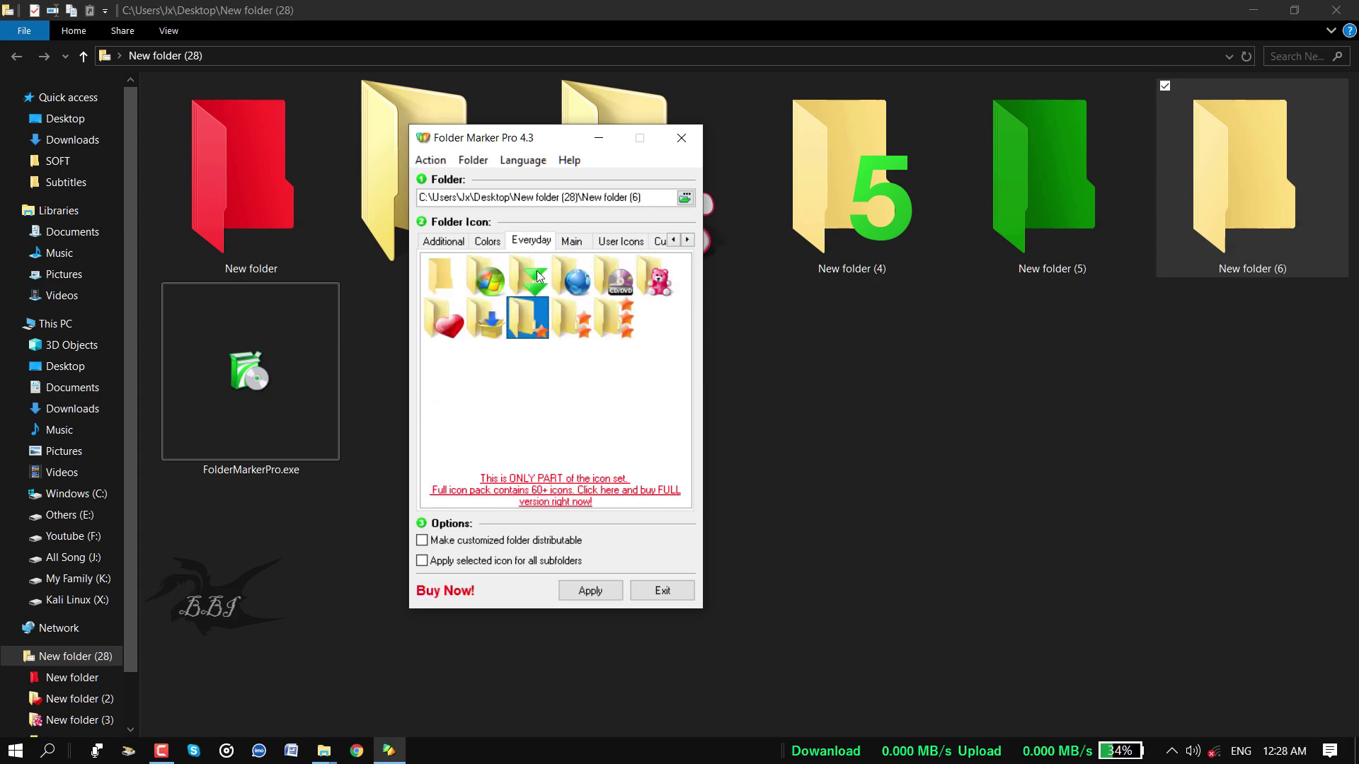
{"action": "left_click", "coordinate": [583, 320]}
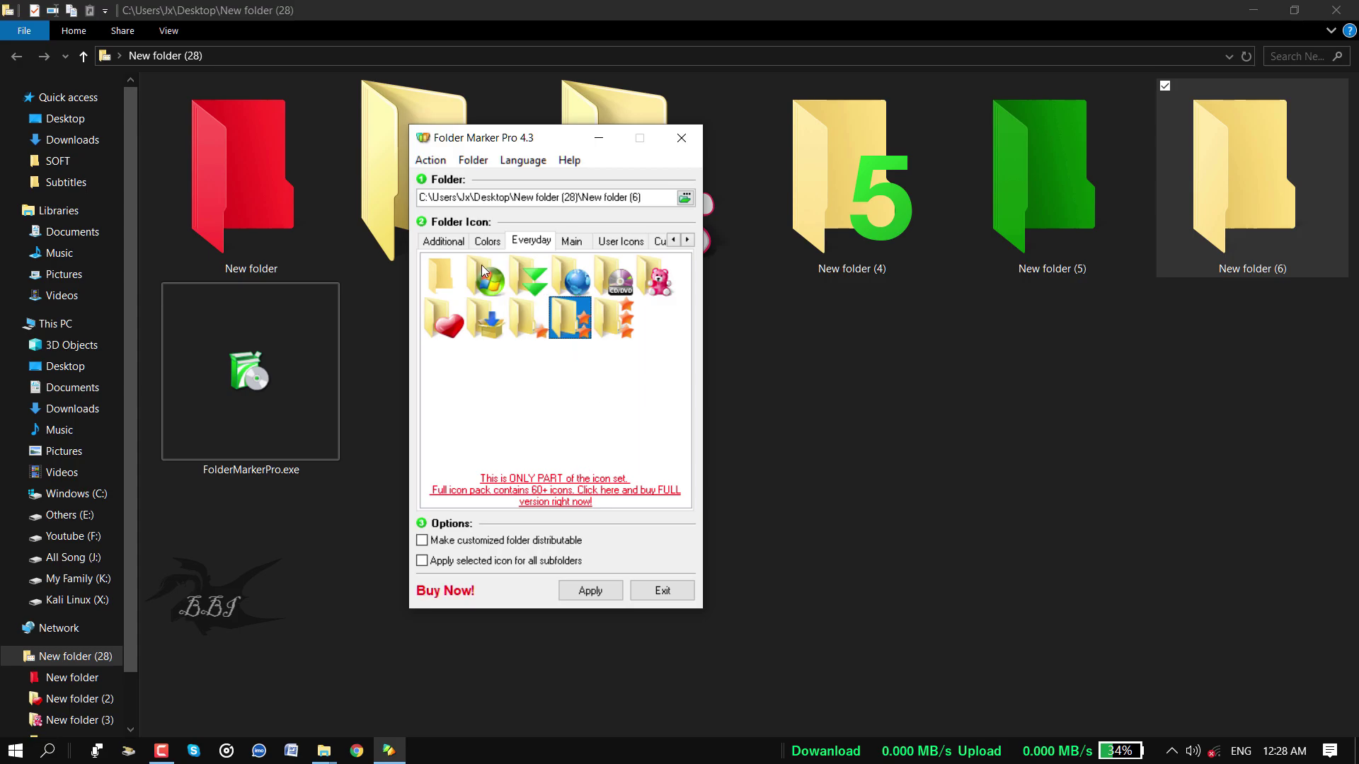
{"action": "left_click", "coordinate": [587, 593]}
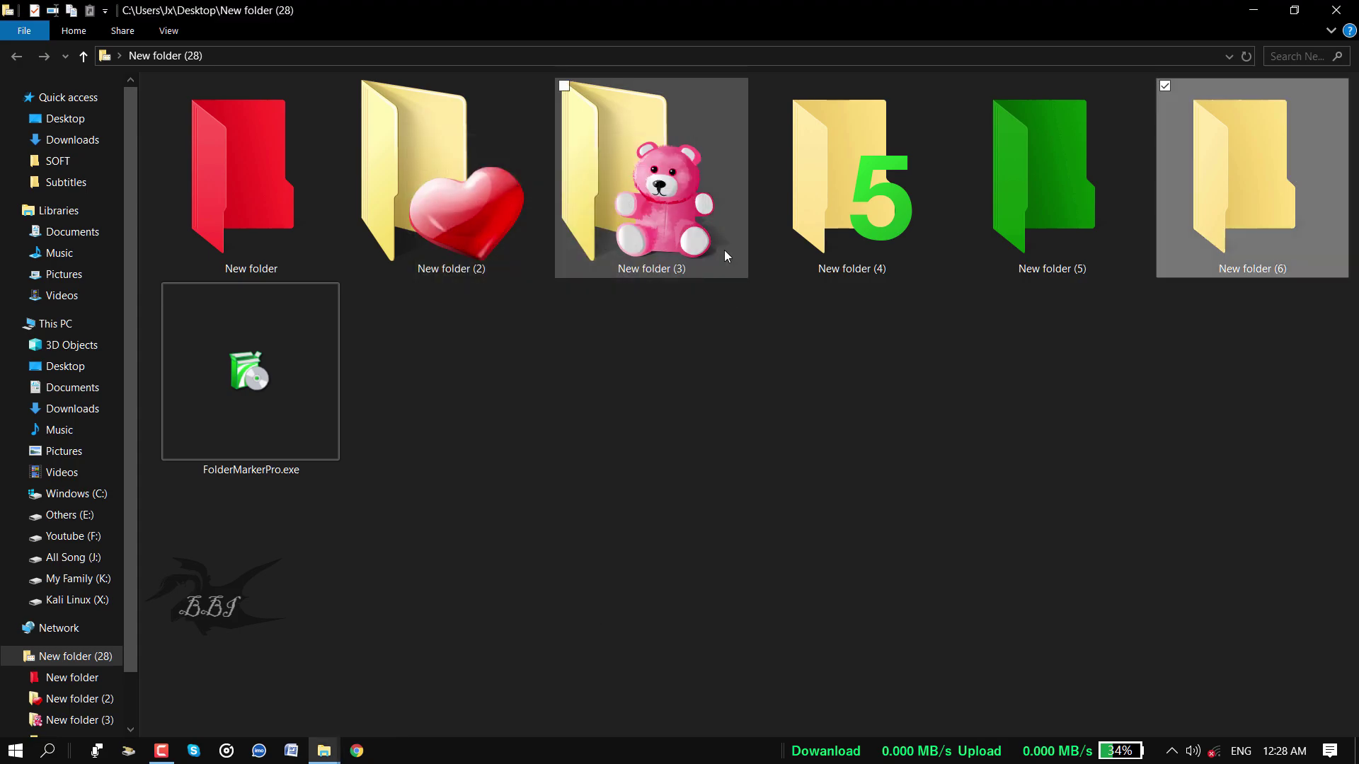
{"action": "right_click", "coordinate": [681, 427]}
{"action": "key", "text": "Escape"}
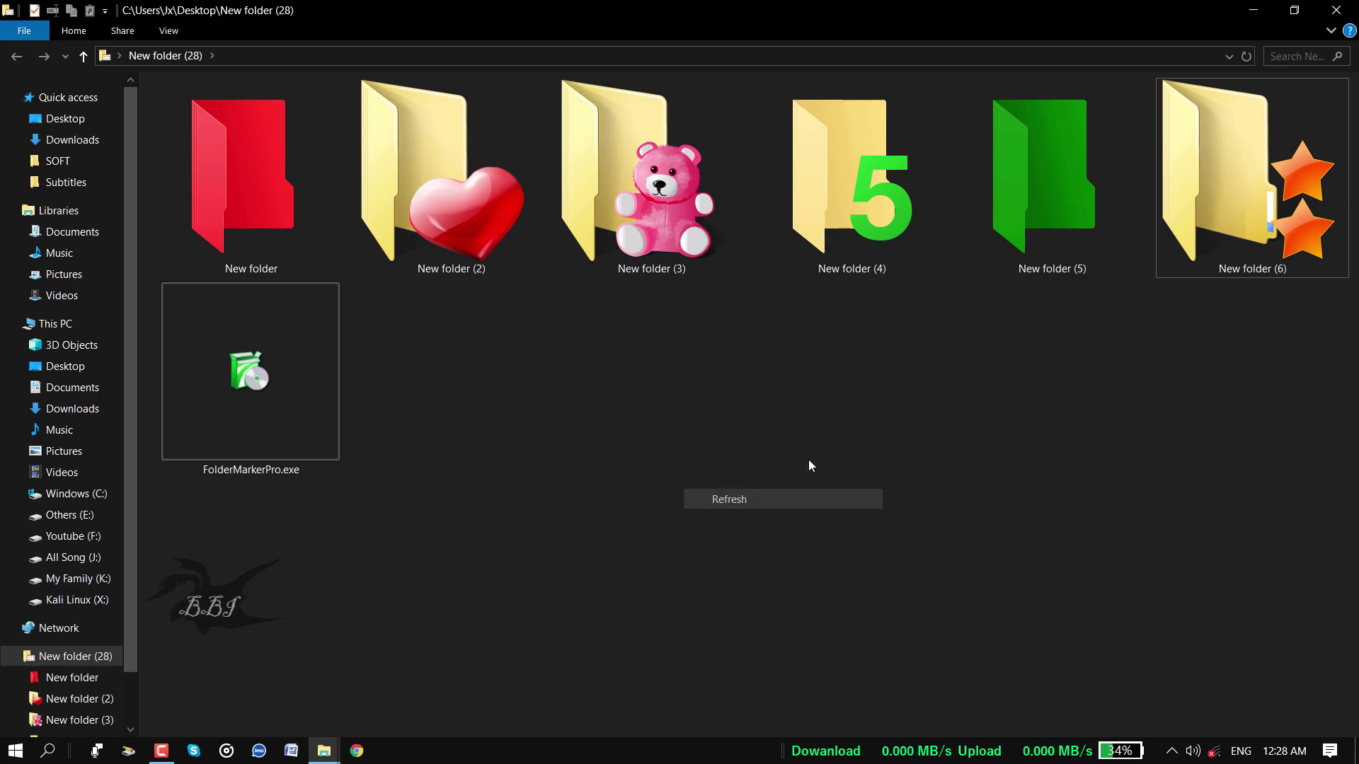
Select New folder (6) and minimize the New folder (28) window to show the desktop.
{"action": "left_click_drag", "start_coordinate": [1249, 226], "coordinate": [1262, 259]}
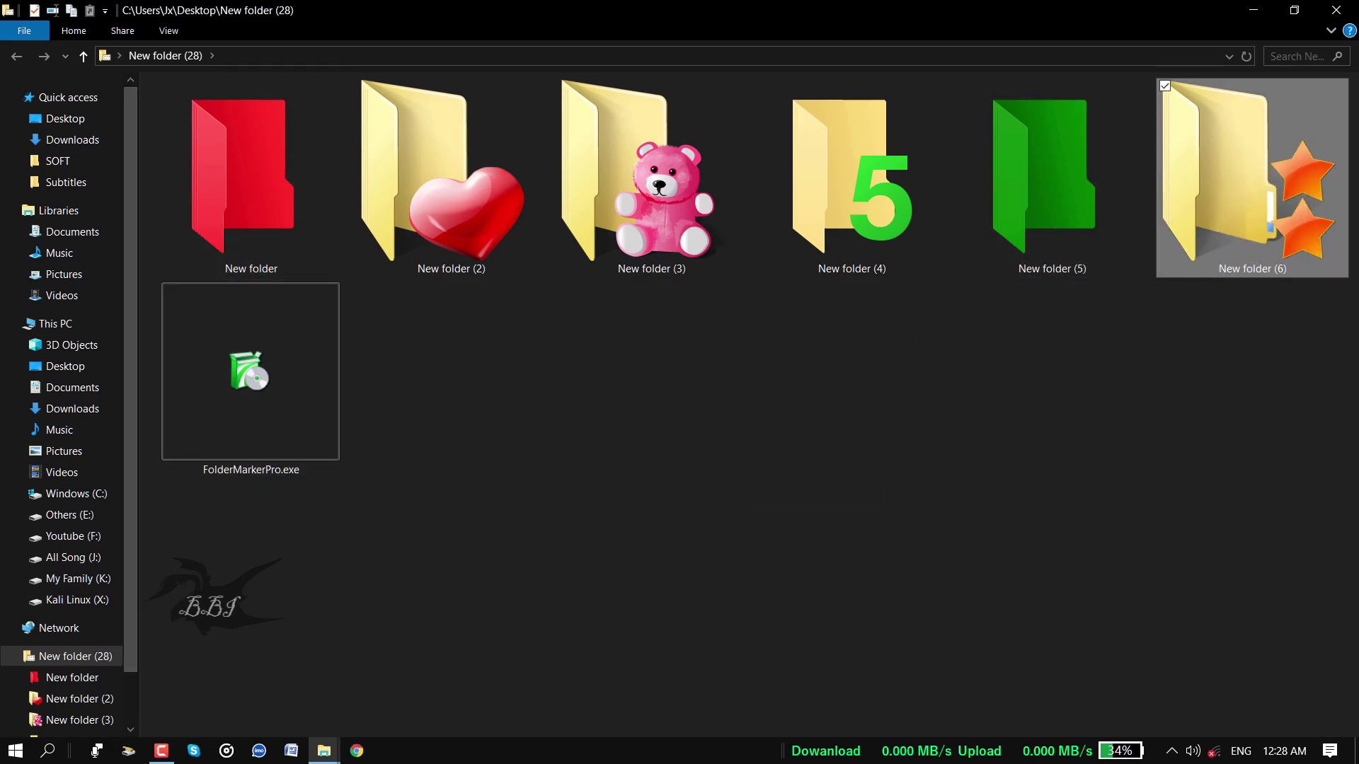
{"action": "left_click", "coordinate": [1250, 13]}
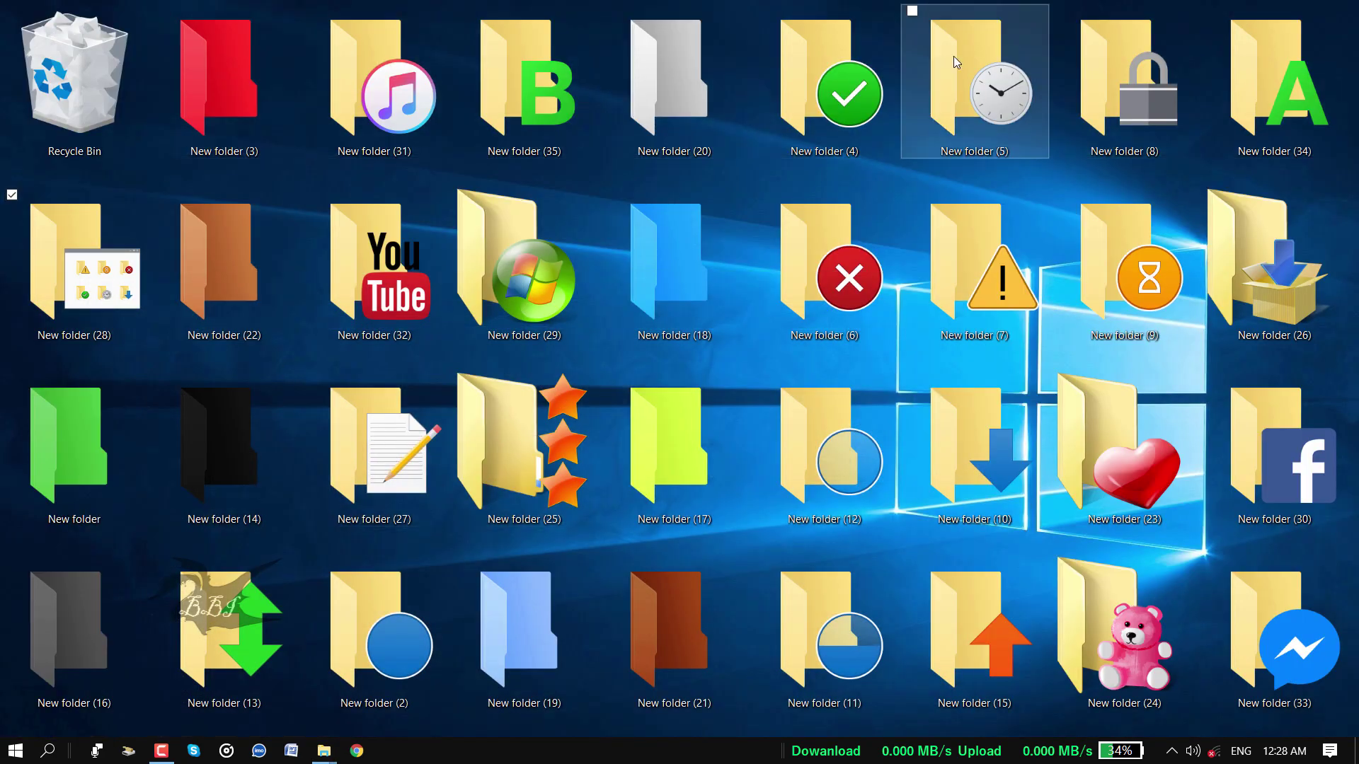